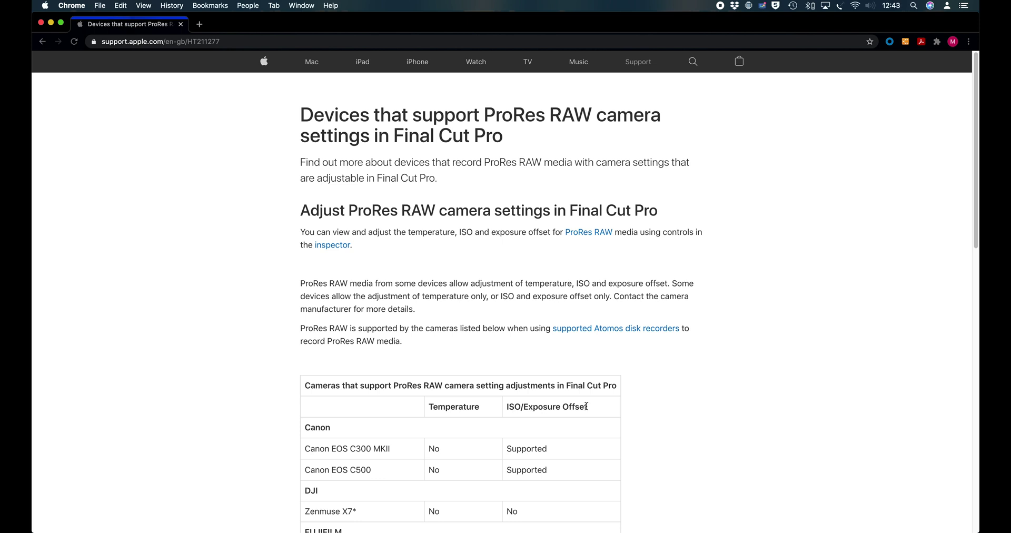
Scroll the Atomos Academy article past its download links and videos to the gear-list link
scroll(586, 406, "down", 5)
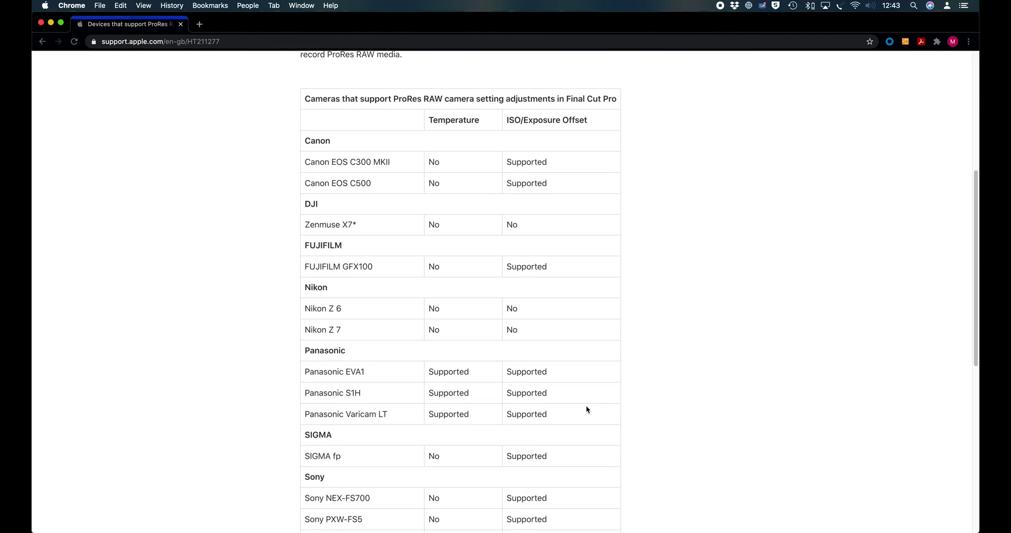
scroll(587, 410, "down", 1)
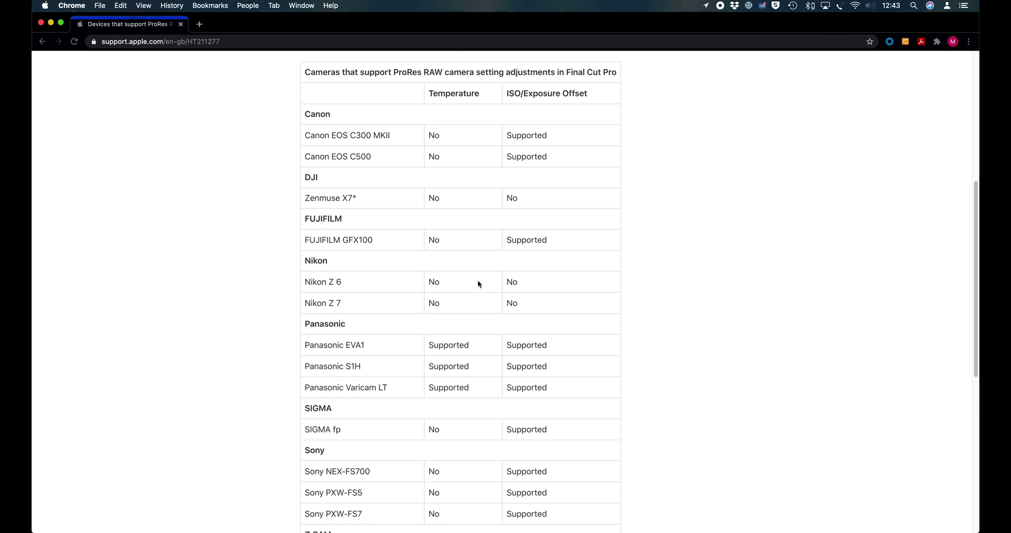
scroll(467, 323, "down", 2)
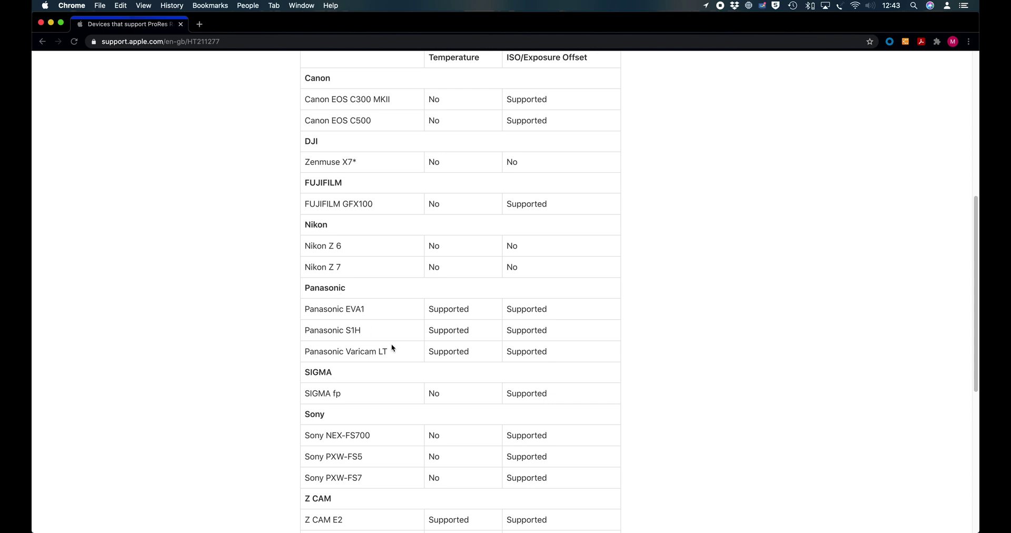
scroll(392, 348, "down", 5)
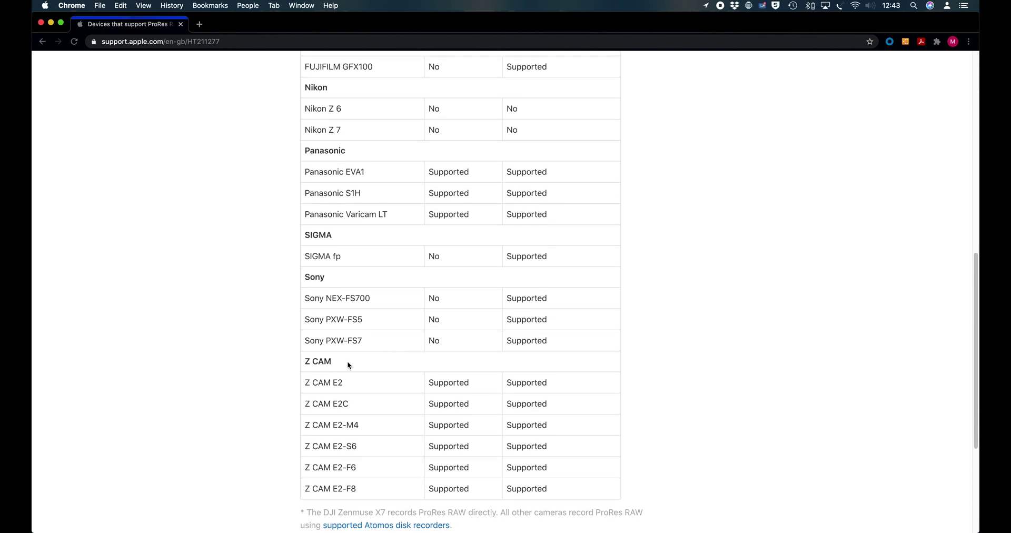
scroll(460, 339, "up", 2)
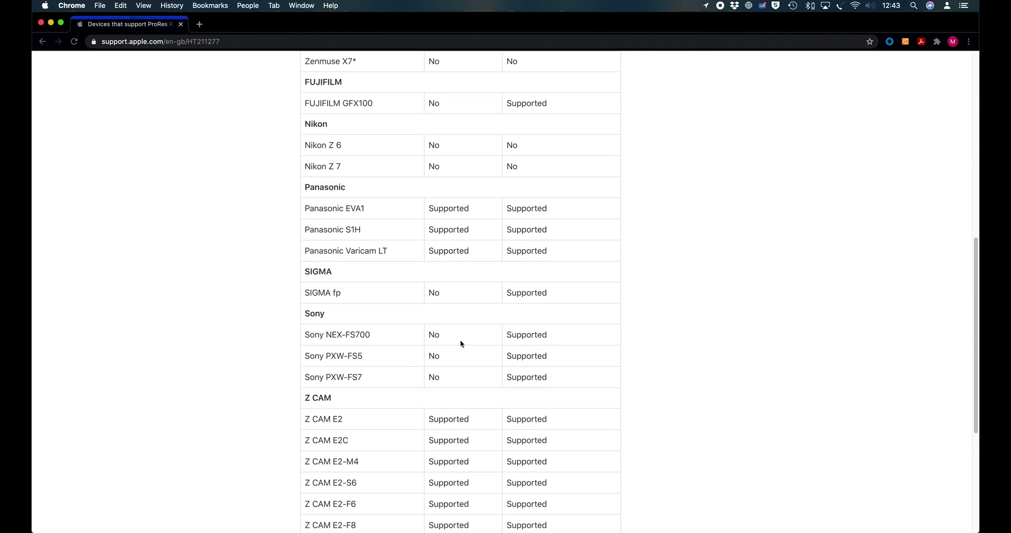
scroll(460, 343, "up", 2)
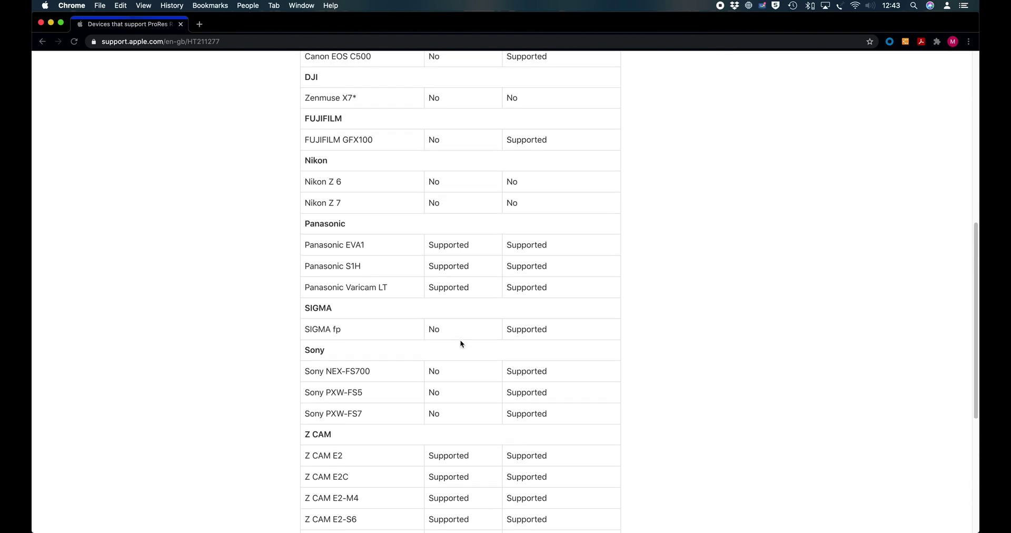
scroll(460, 343, "up", 2)
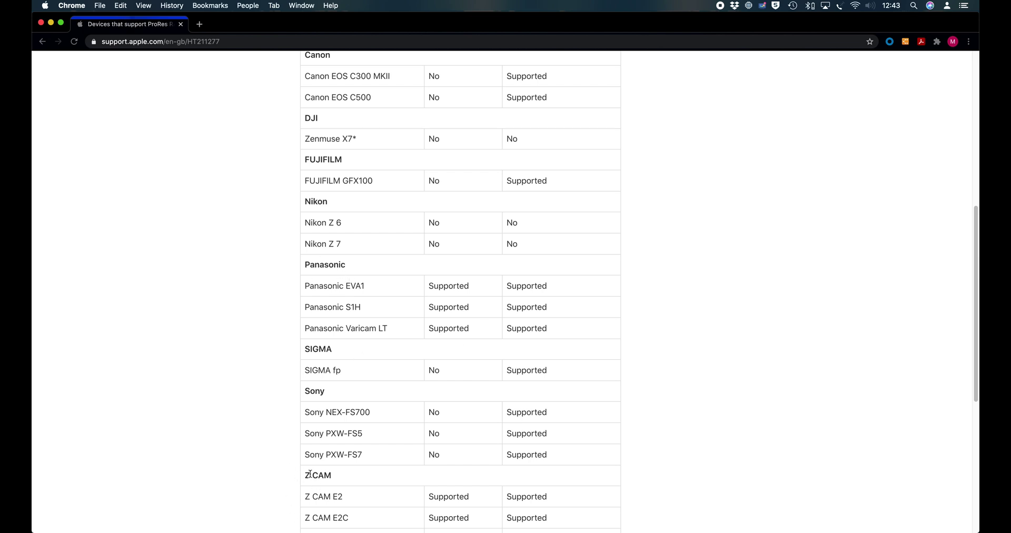
scroll(368, 476, "down", 3)
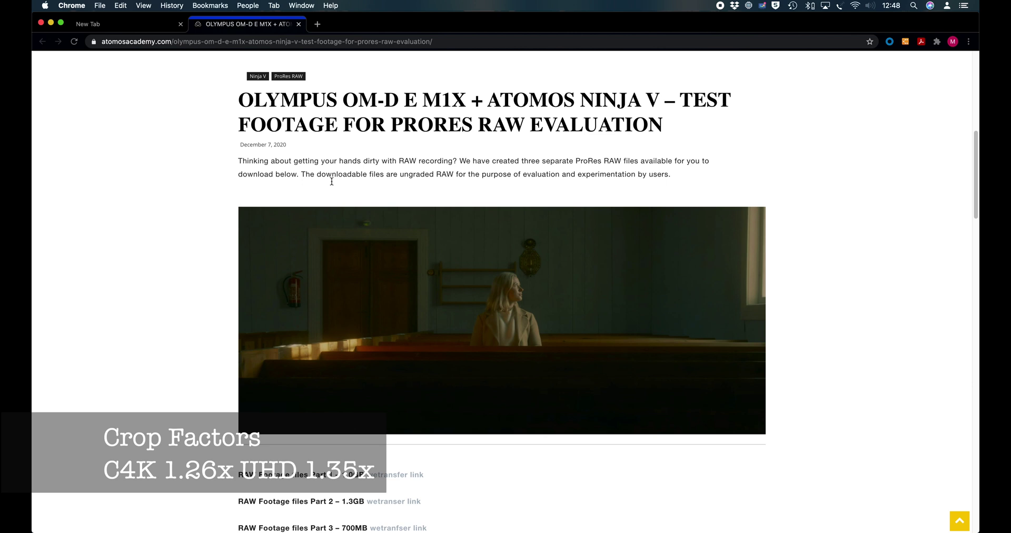
scroll(387, 274, "down", 3)
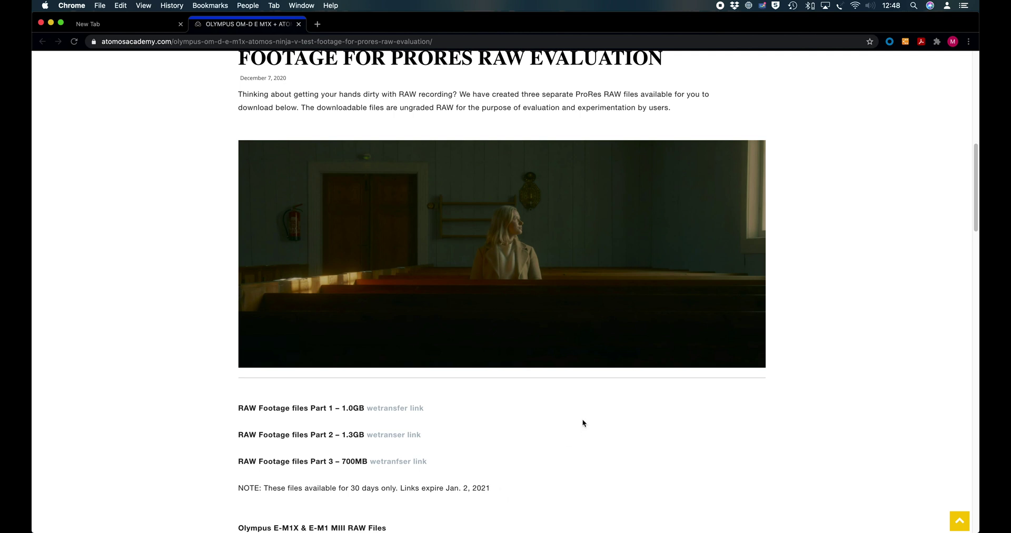
scroll(582, 420, "down", 6)
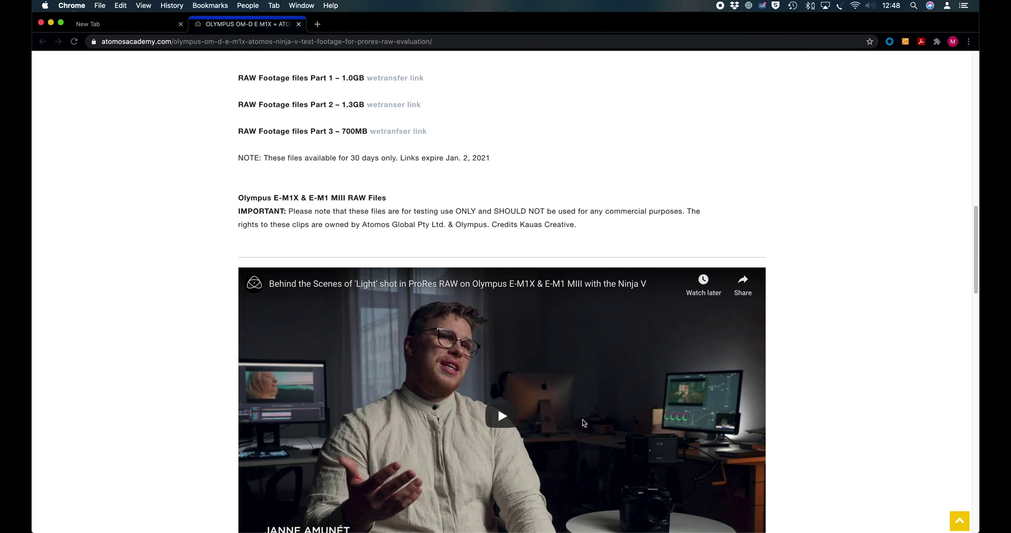
scroll(583, 421, "down", 5)
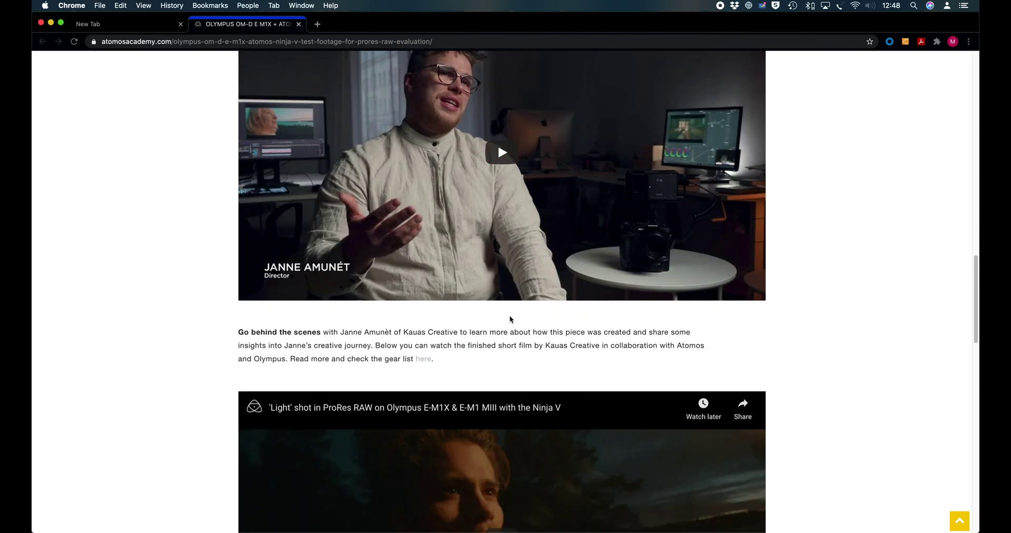
scroll(550, 315, "down", 2)
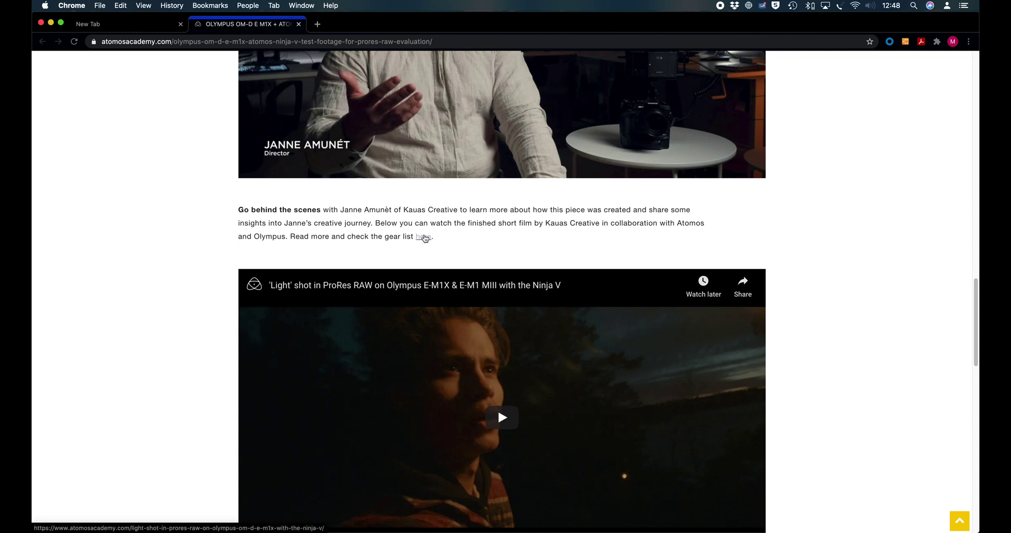
Open the 'Light' gear-list article and highlight '2.8' in the 12-40 2.8 PRO lens line
left_click(425, 238)
scroll(437, 373, "down", 5)
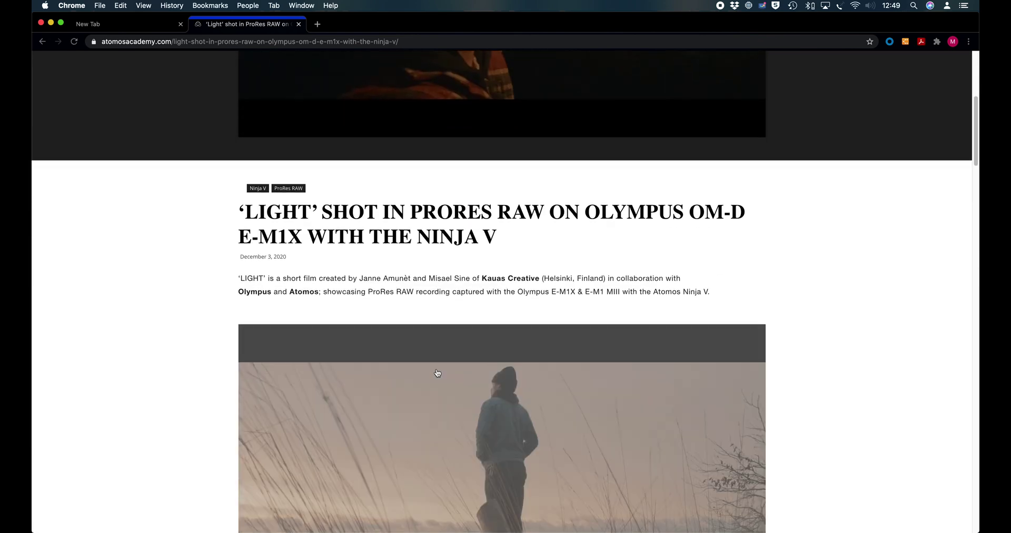
scroll(438, 372, "down", 15)
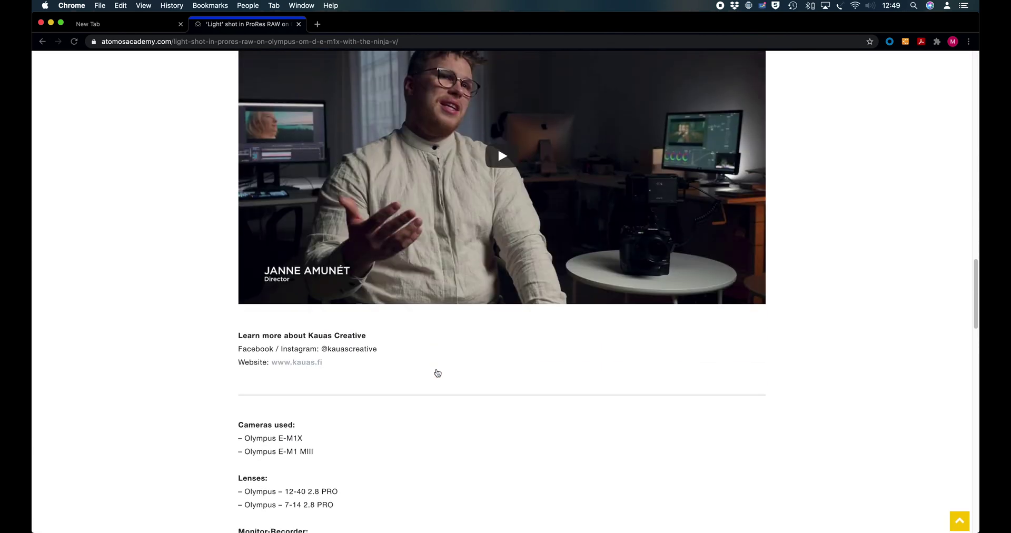
scroll(437, 373, "down", 5)
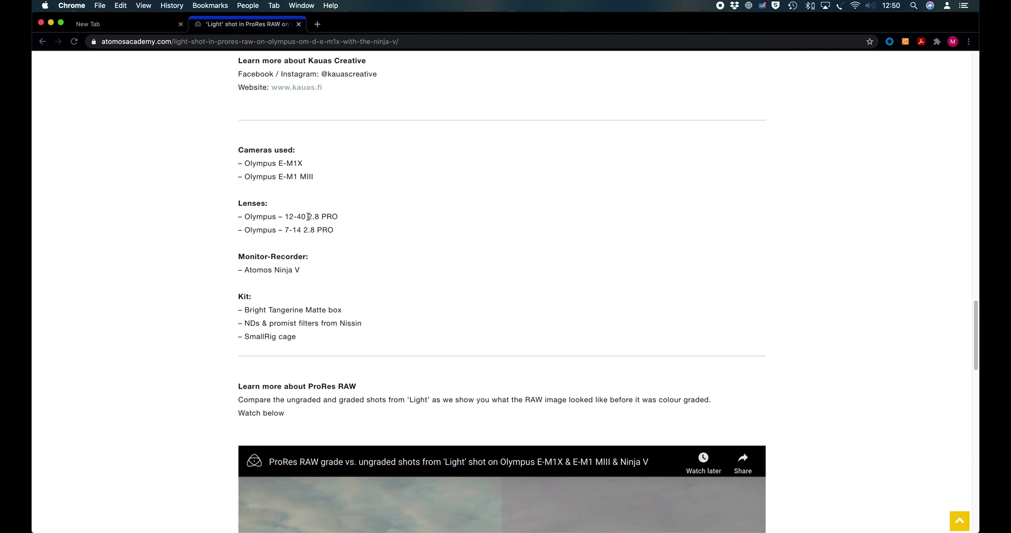
left_click(309, 216)
left_click_drag(310, 217, 322, 216)
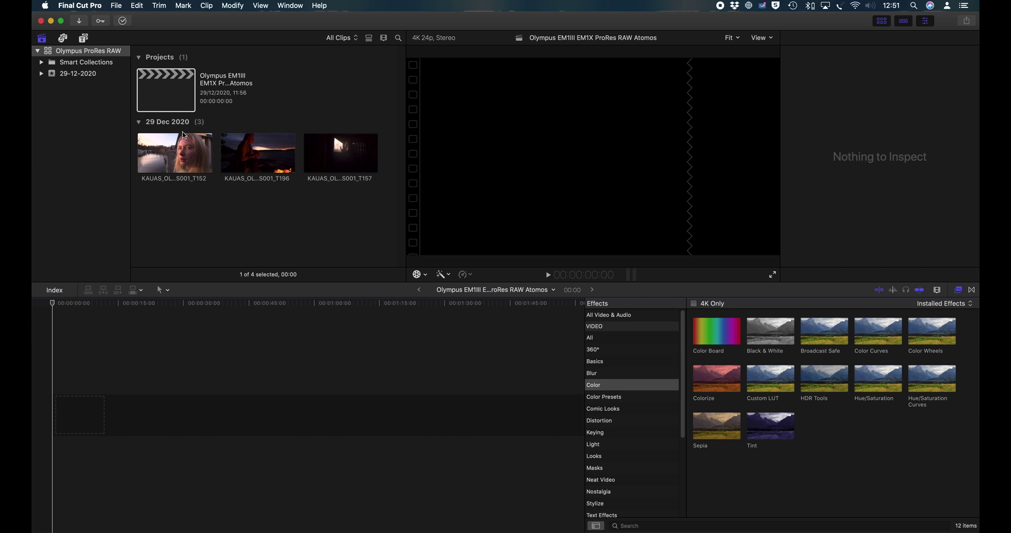
Select clip T152, the first in the 29 Dec 2020 event, to view its RAW settings
left_click(188, 160)
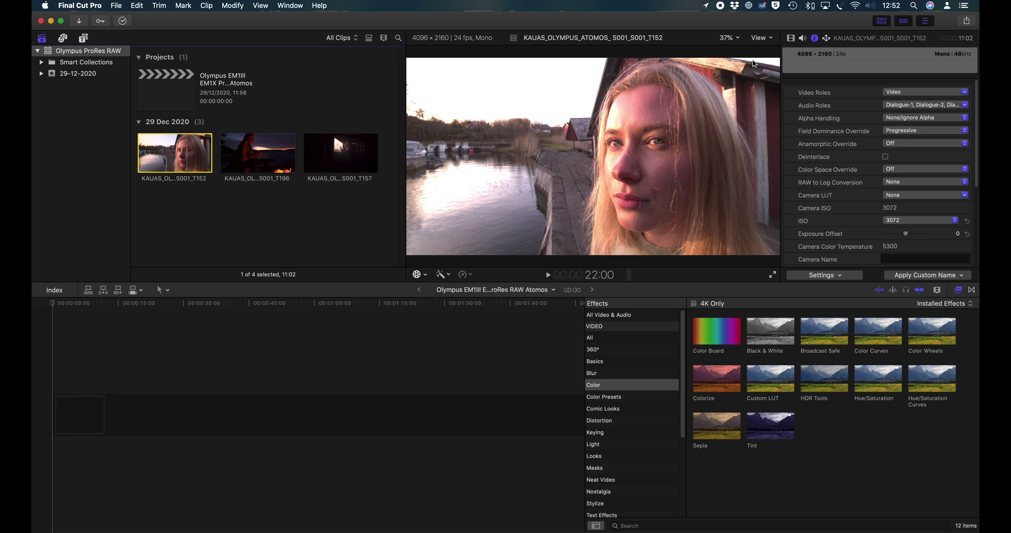
Set the viewer to Show HDR as Tone Mapped
left_click(763, 39)
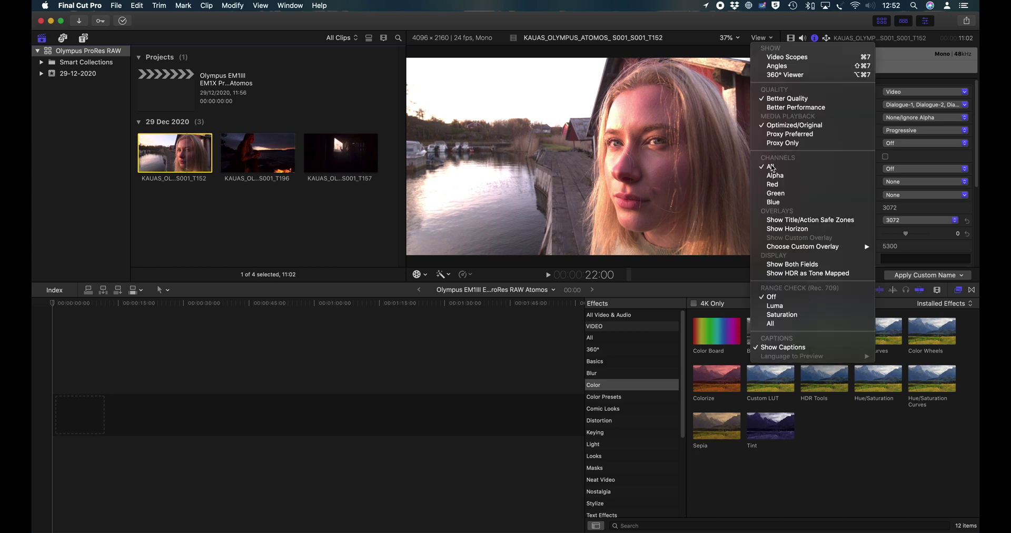
left_click(779, 274)
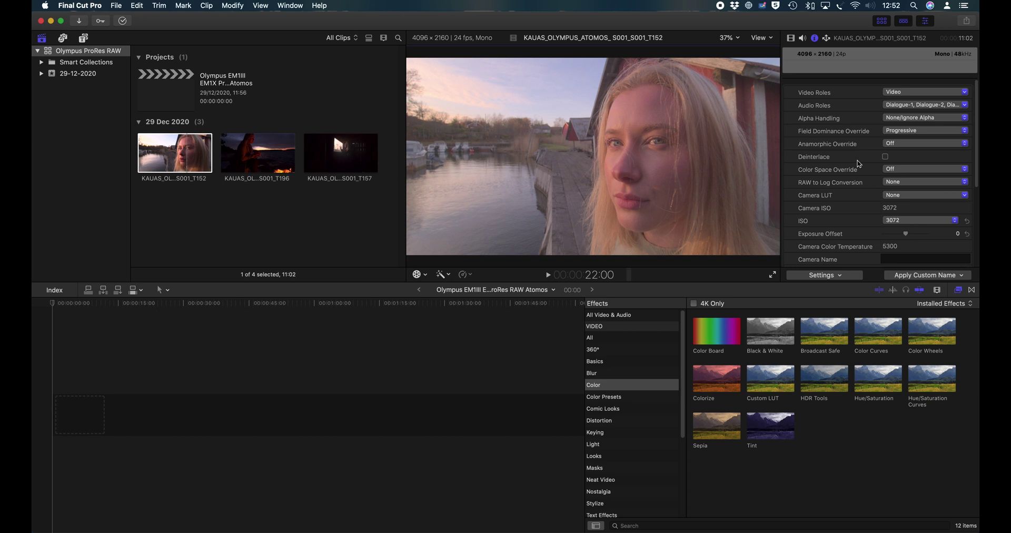
left_click(821, 278)
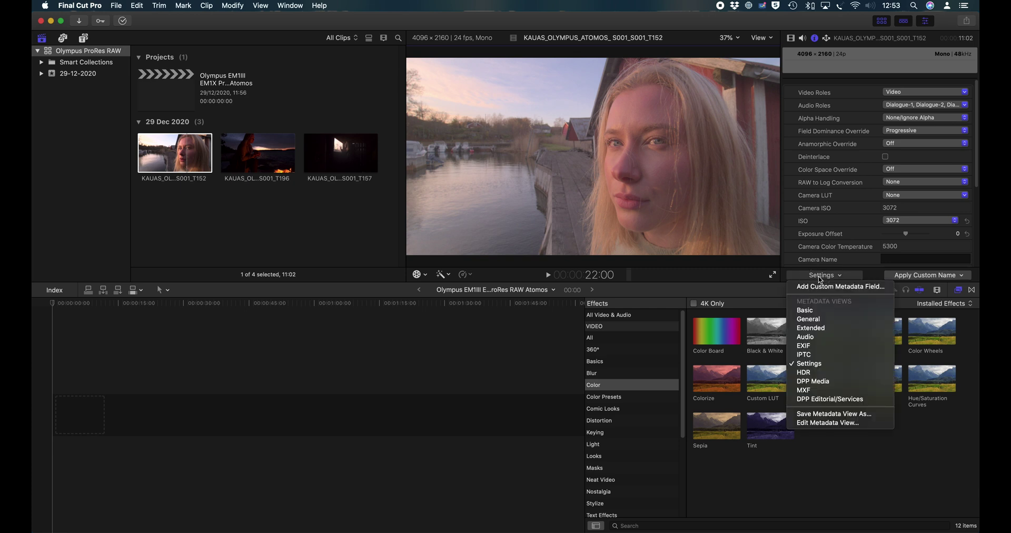
left_click(813, 363)
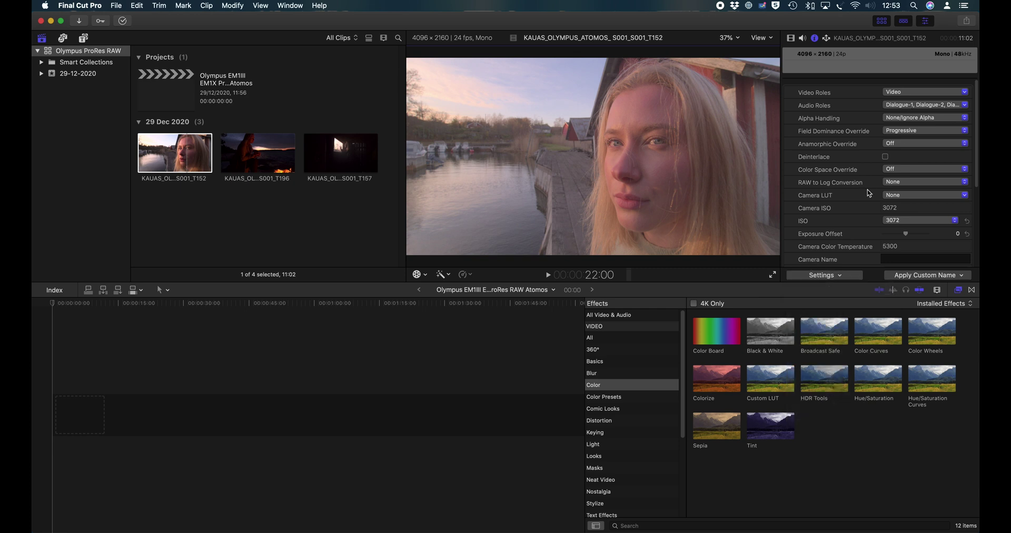
scroll(869, 190, "down", 3)
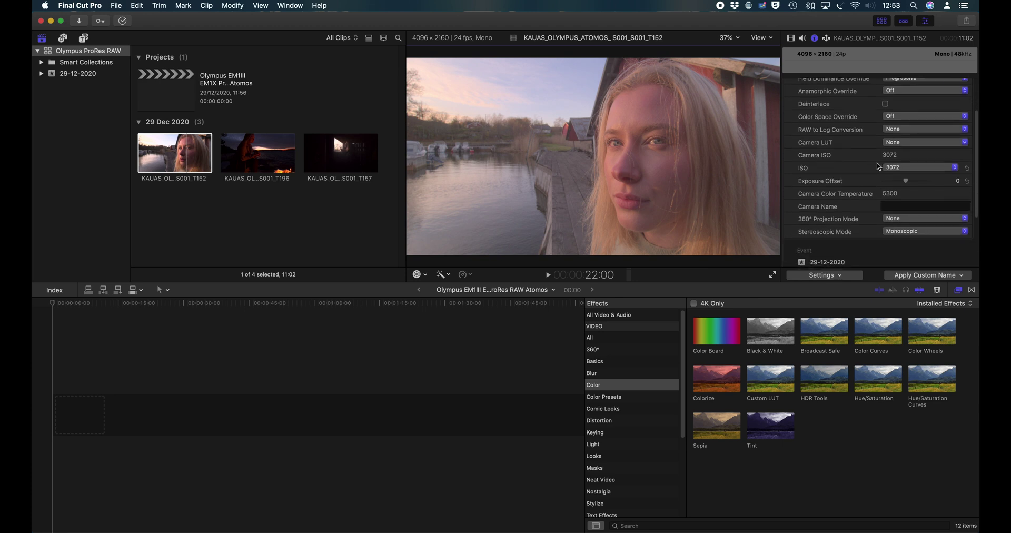
scroll(890, 168, "down", 2)
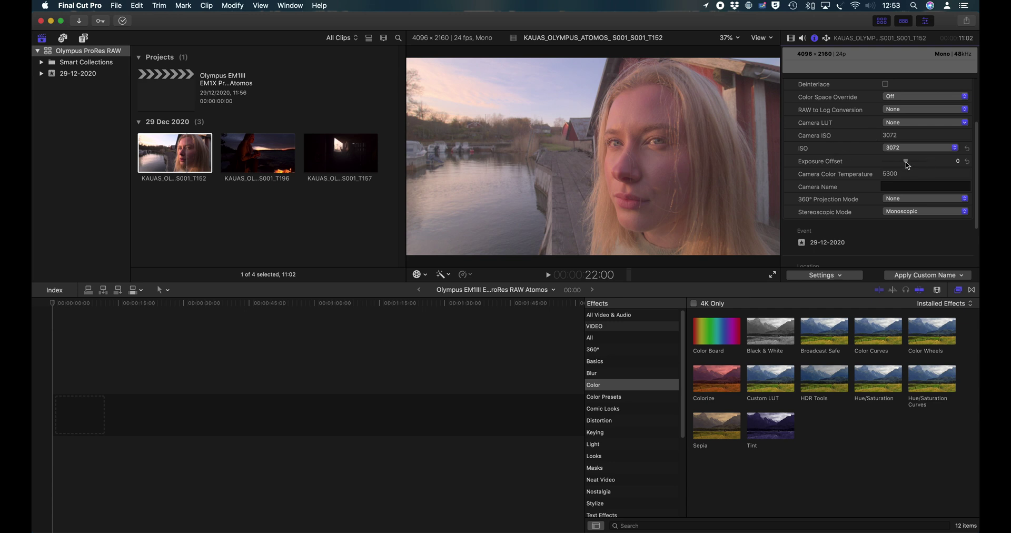
left_click_drag(907, 161, 882, 166)
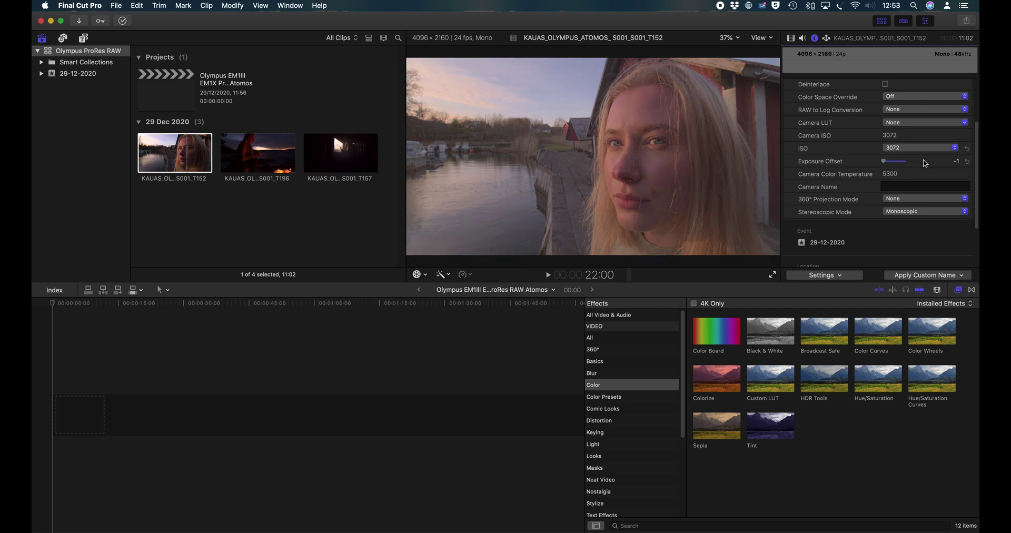
left_click(967, 161)
left_click(945, 148)
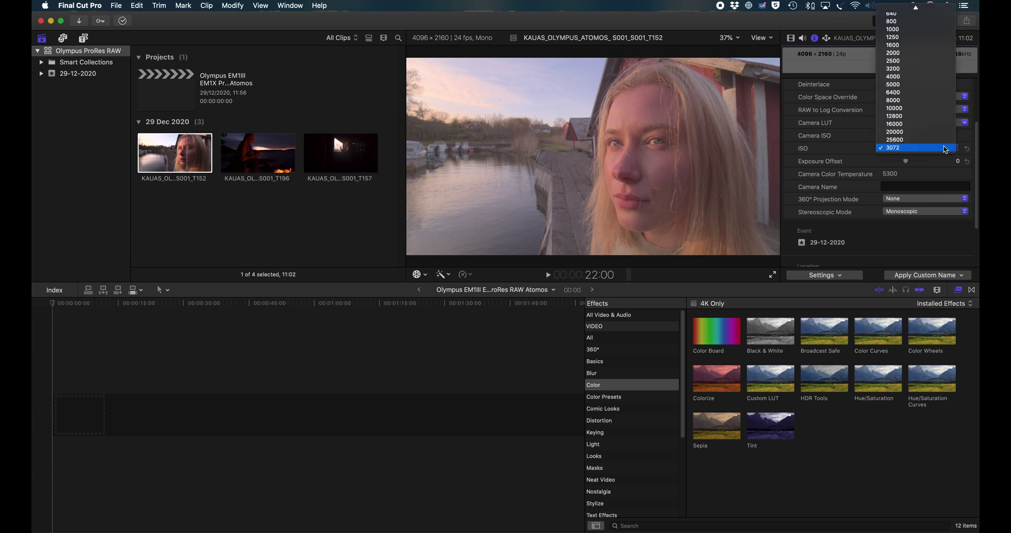
left_click(920, 45)
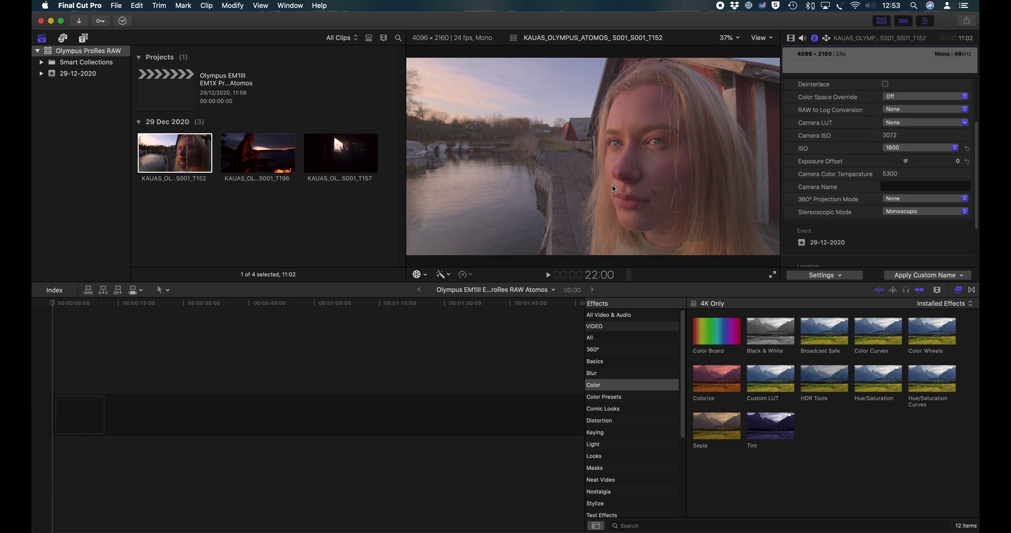
left_click(968, 150)
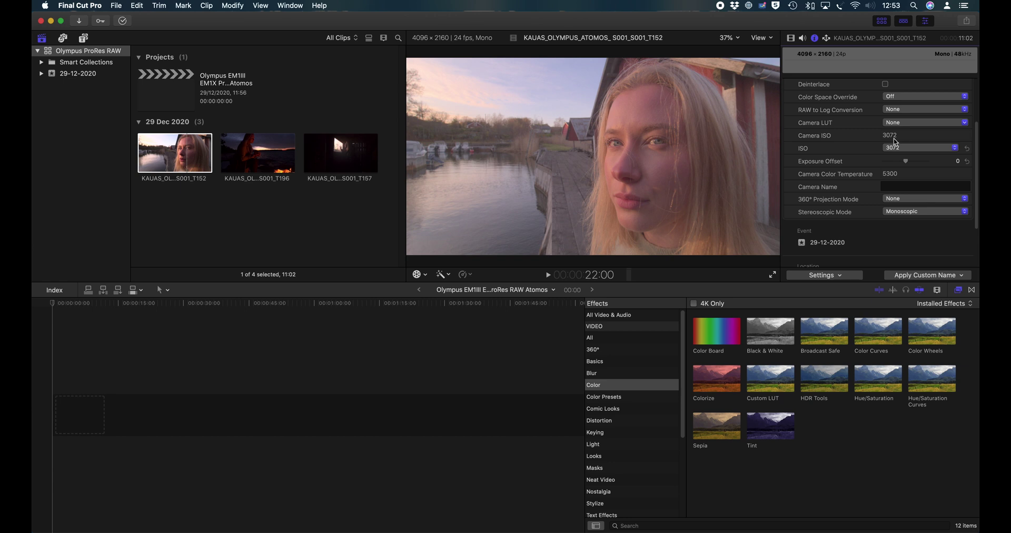
left_click(904, 148)
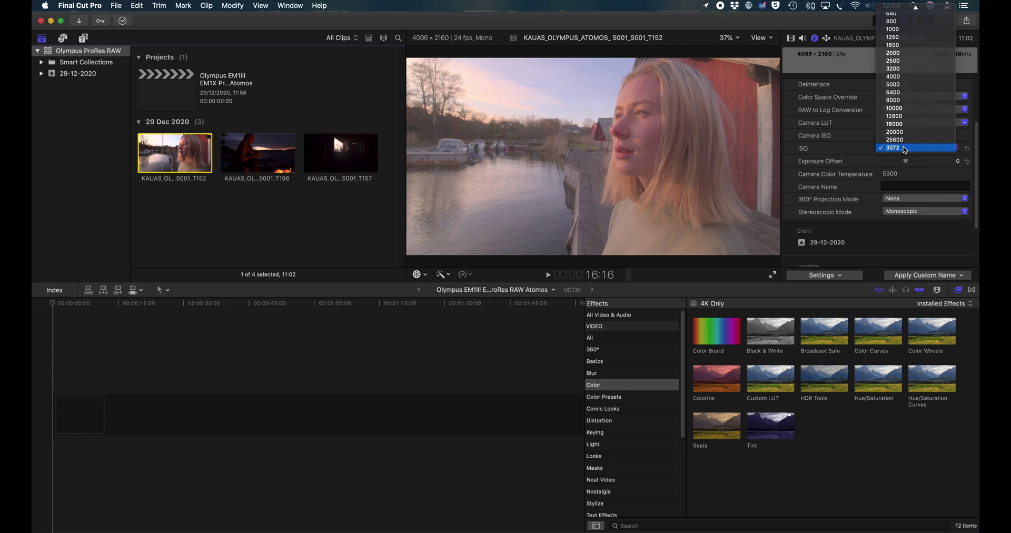
left_click(903, 149)
left_click(897, 153)
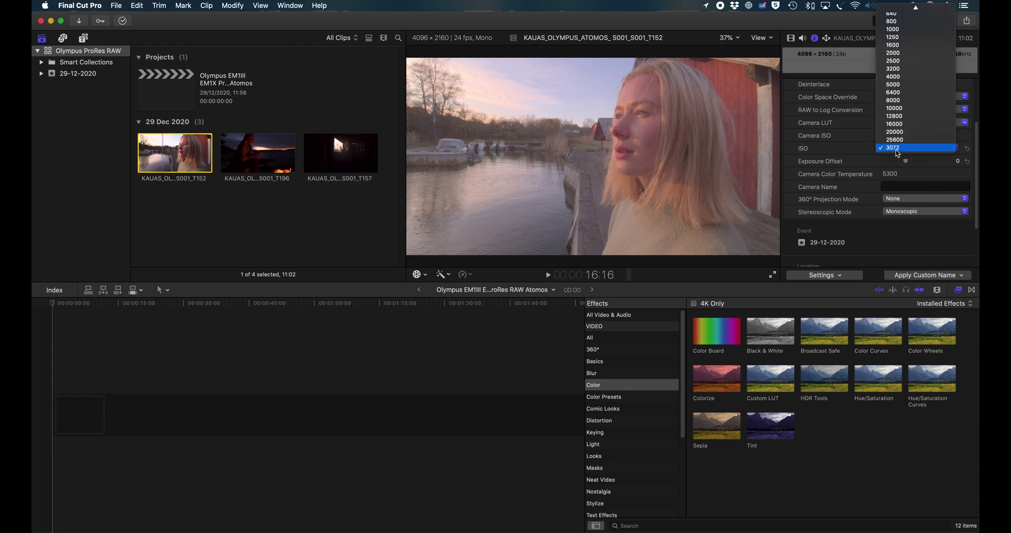
left_click(896, 93)
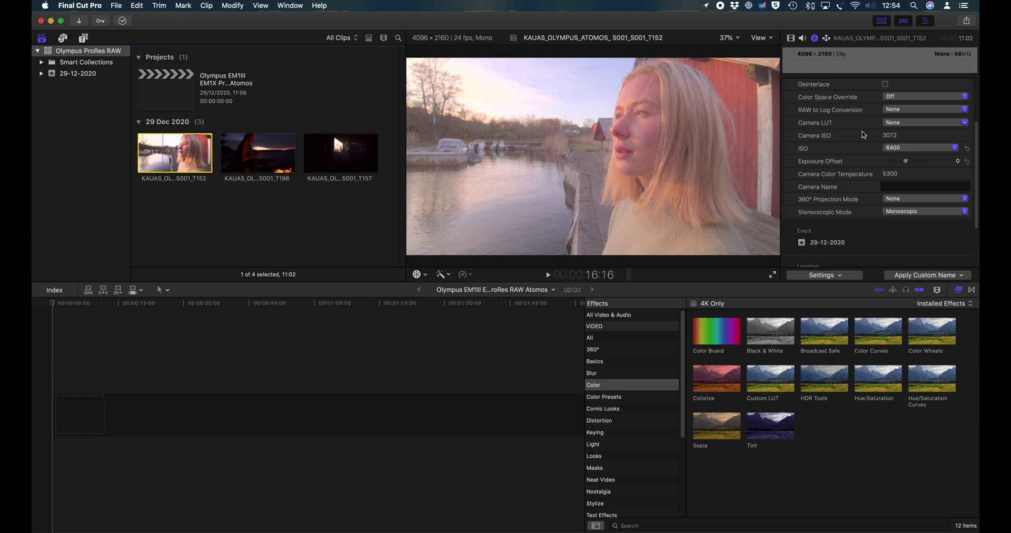
left_click(914, 150)
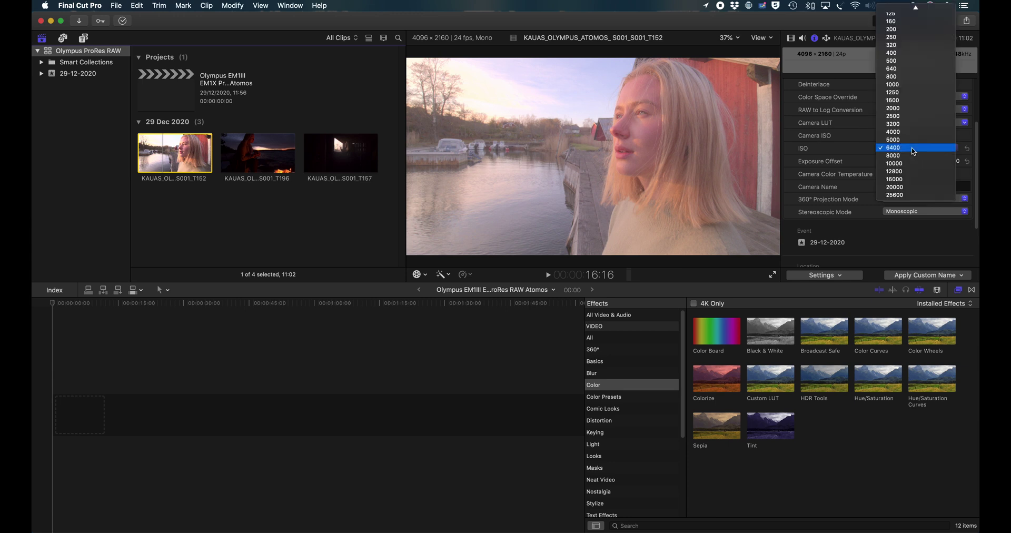
left_click(909, 78)
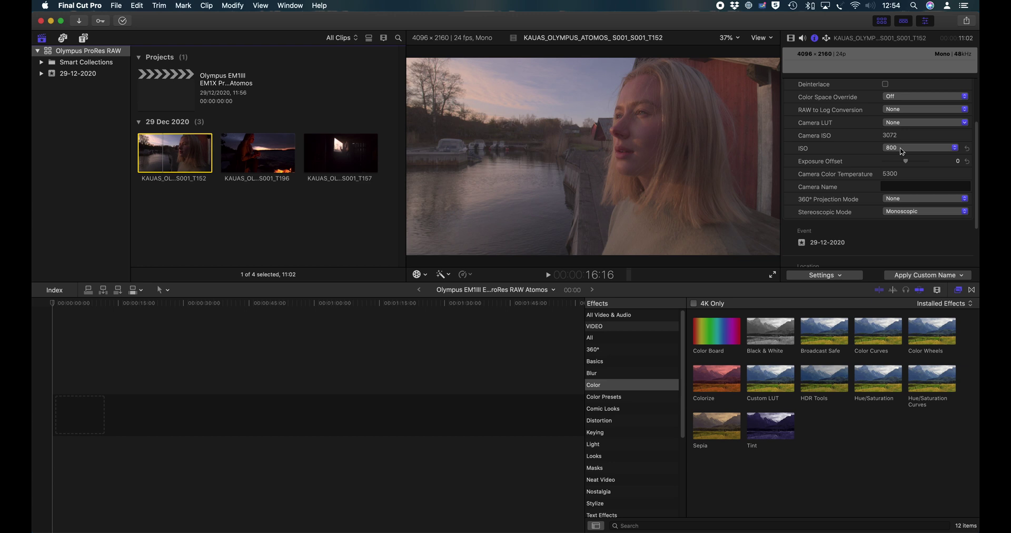
left_click(900, 149)
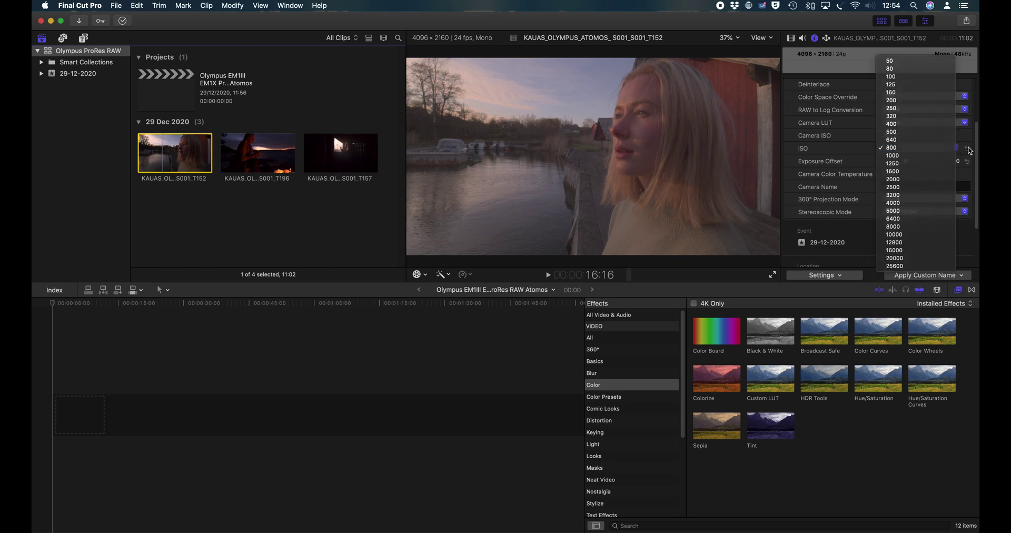
left_click(968, 151)
left_click(968, 150)
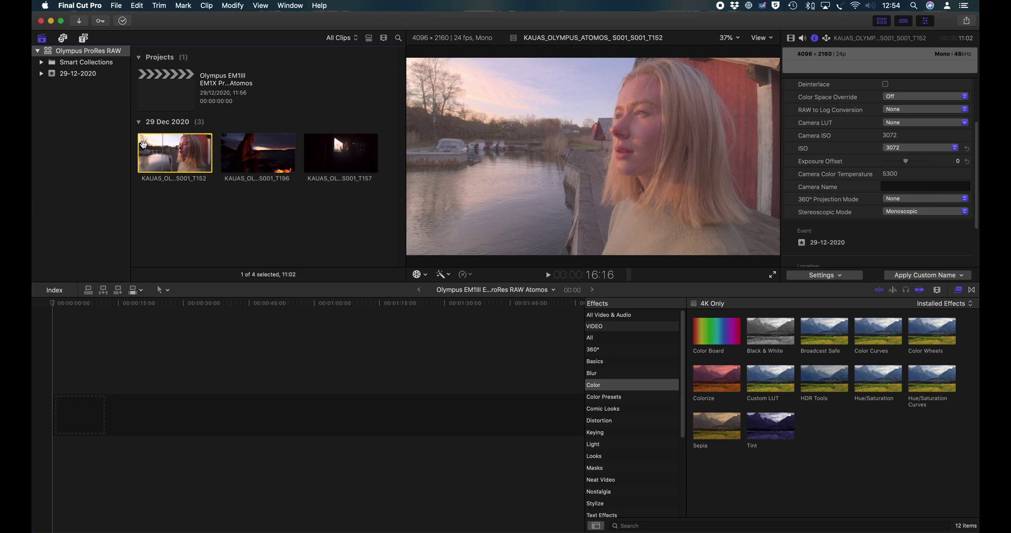
Add clip T152 to the empty timeline and accept the HDR-clip-in-SDR-project warning
left_click_drag(175, 150, 72, 409)
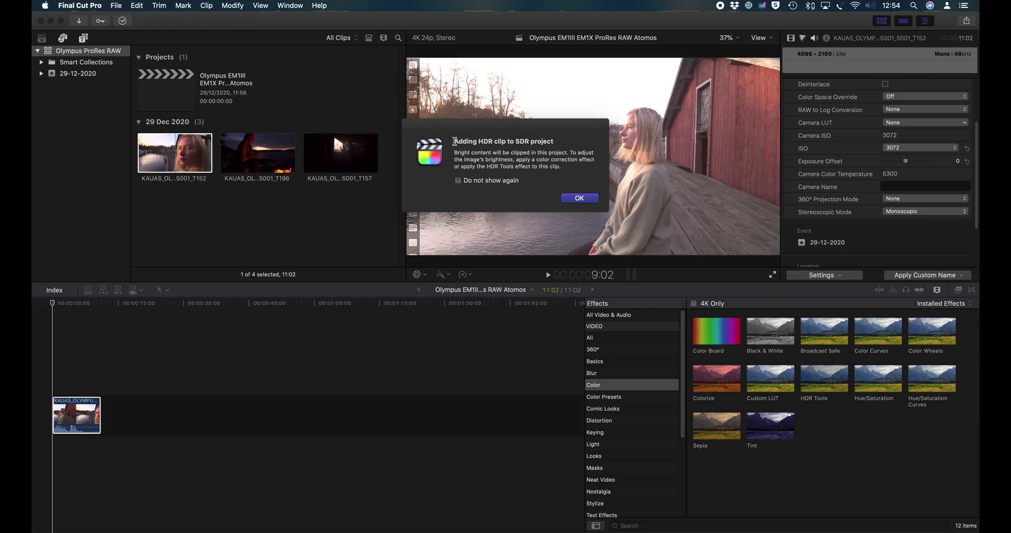
left_click_drag(455, 141, 555, 141)
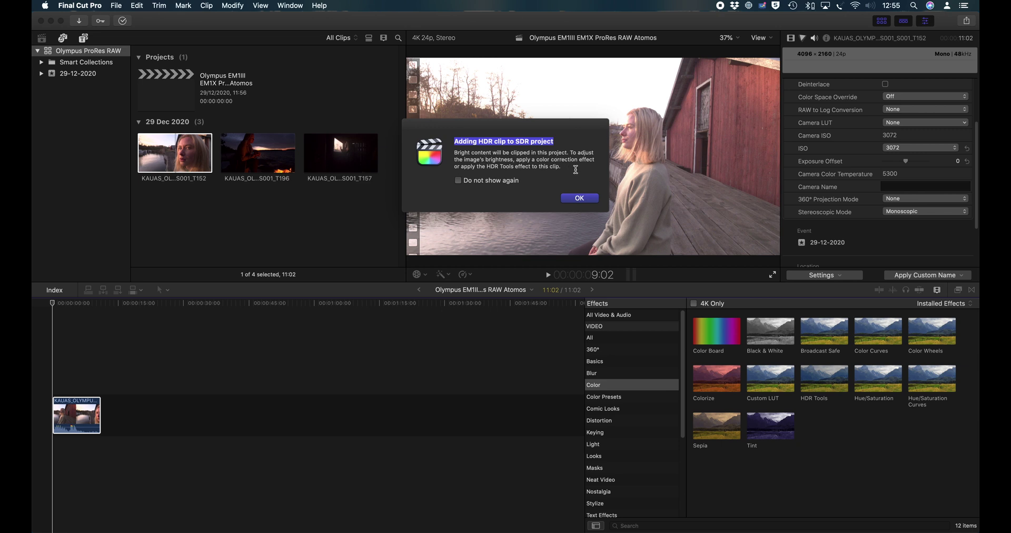
left_click(585, 199)
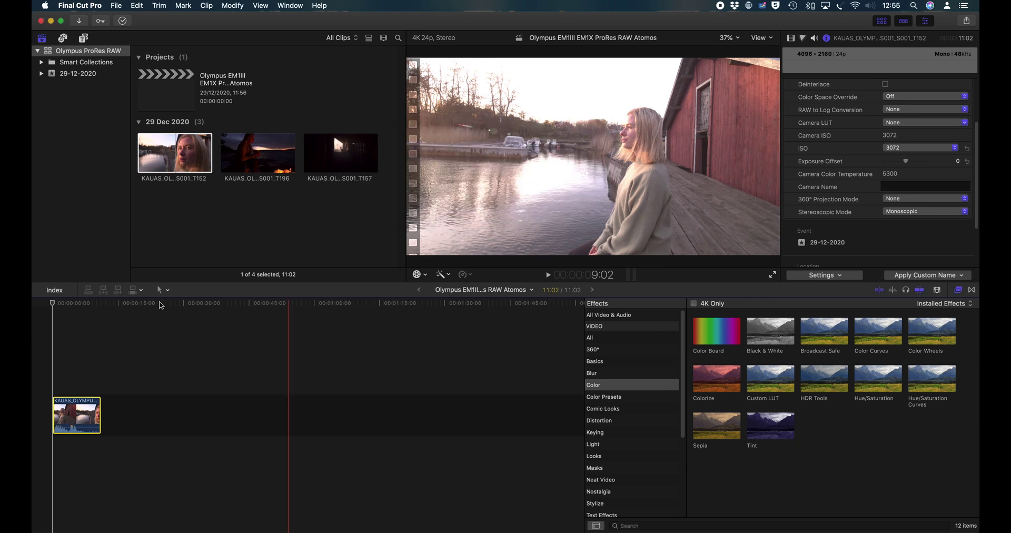
left_click(82, 372)
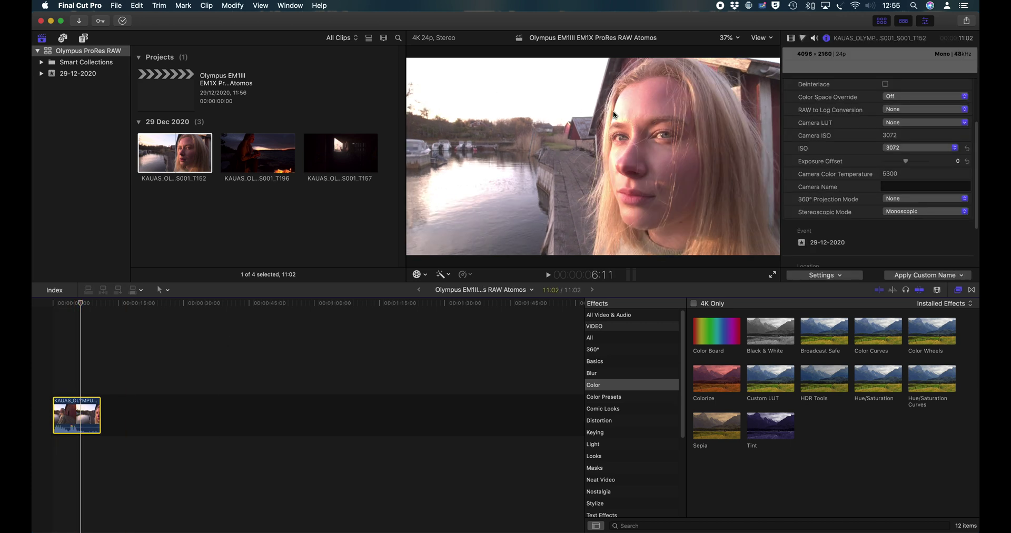
Check the viewer's View options and preview the HDR Tools effect on the clip
left_click(761, 38)
left_click(766, 41)
left_click(824, 387)
Apply HDR Tools to the T152 timeline clip, compare with the original, then disable the effect
left_click_drag(825, 386, 77, 415)
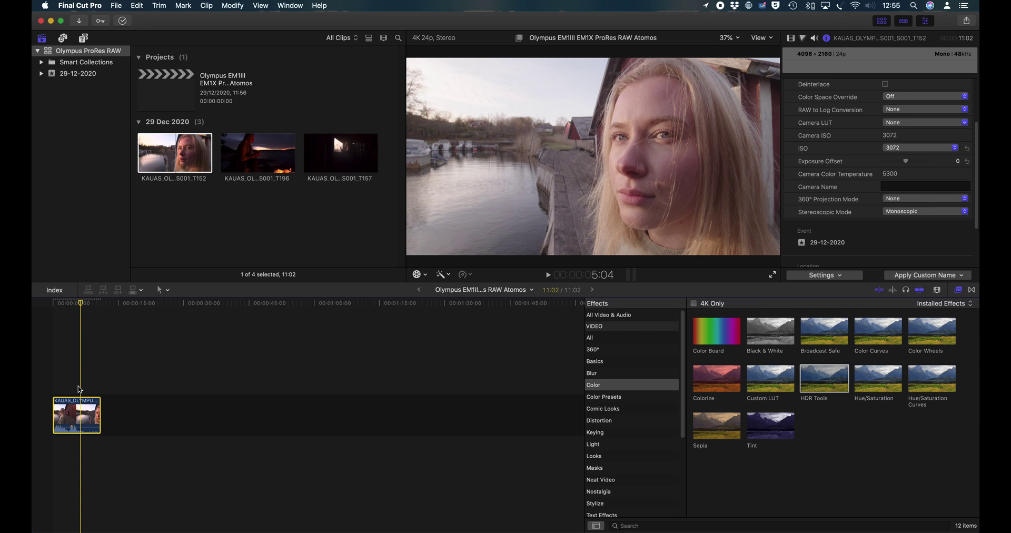
left_click(795, 40)
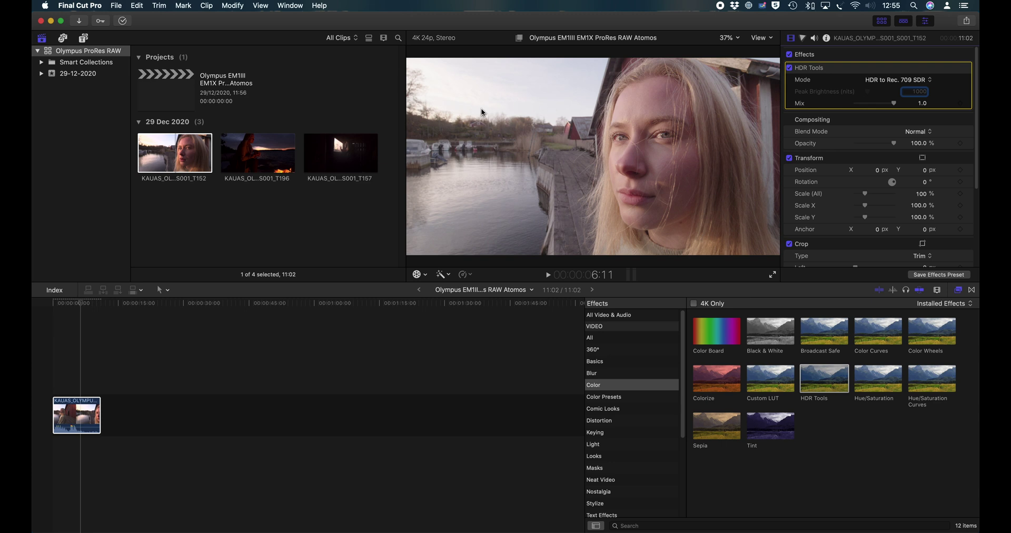
left_click(190, 152)
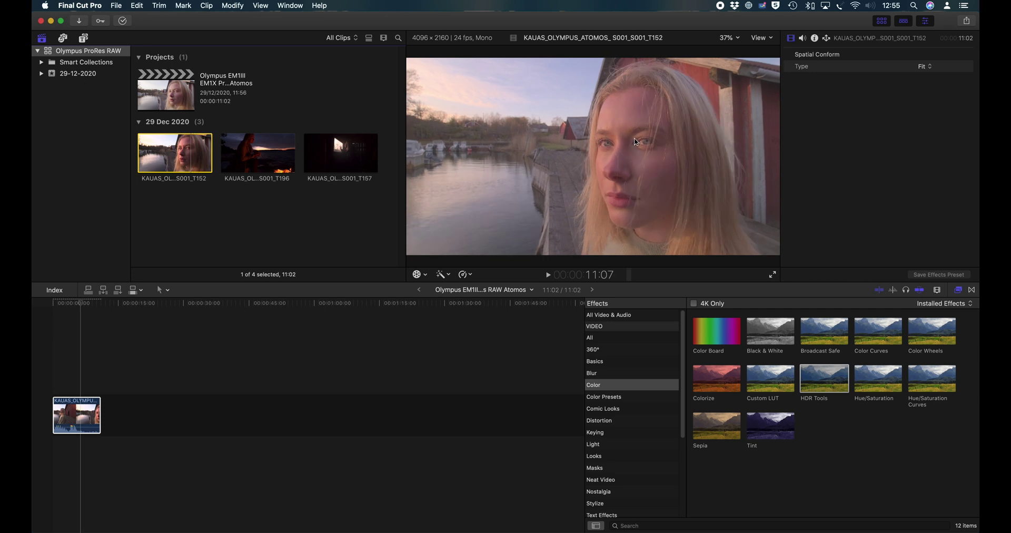
left_click(75, 416)
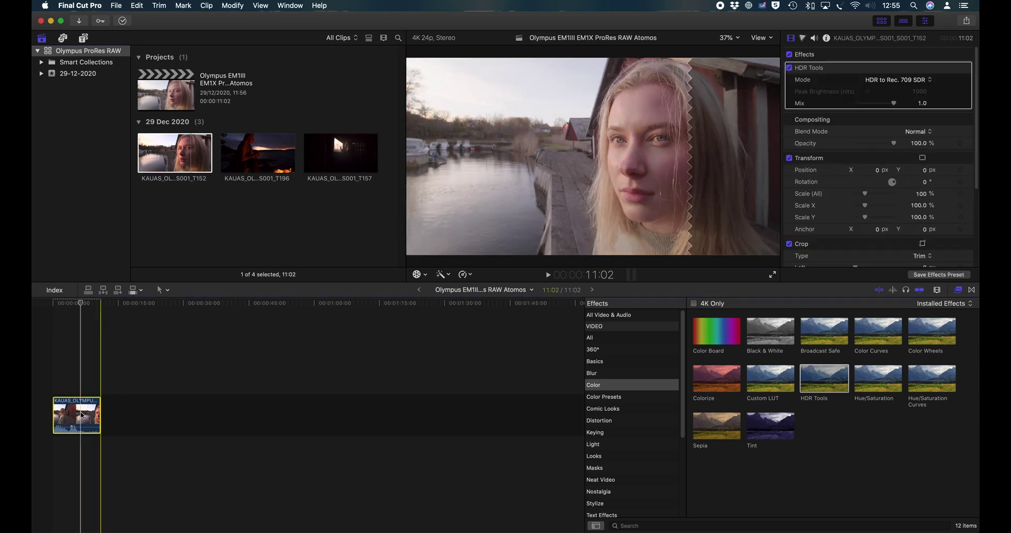
left_click(790, 68)
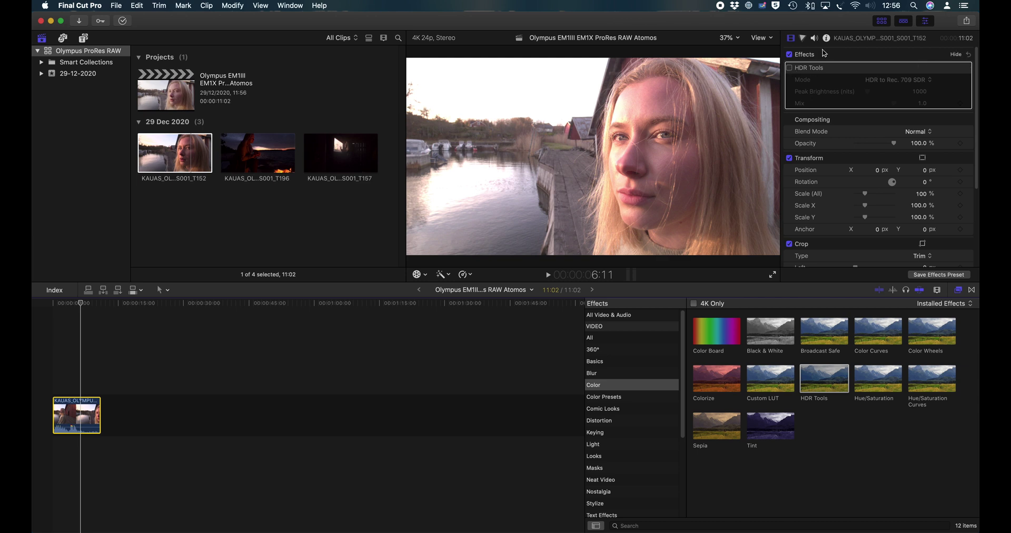
left_click(826, 39)
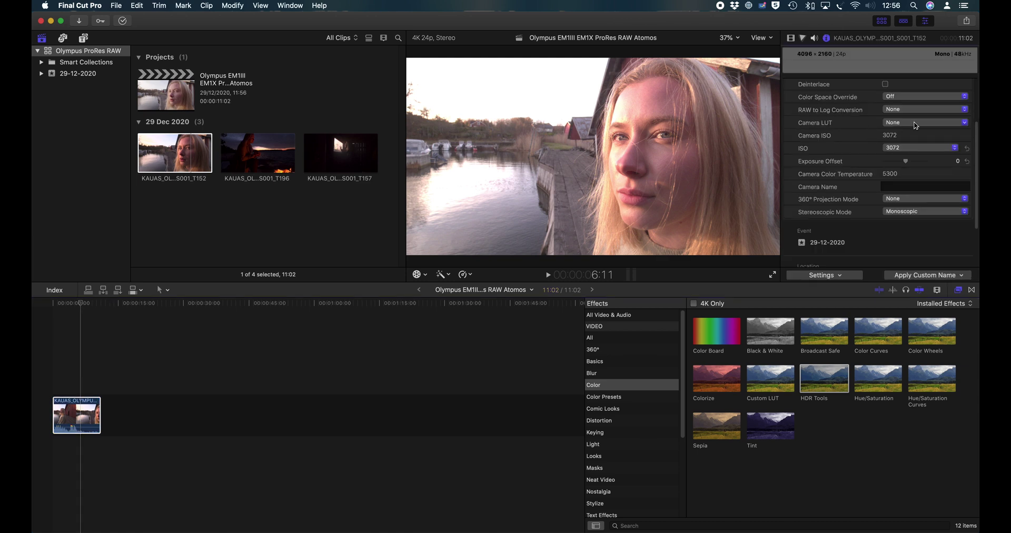
Set T152's RAW to Log Conversion and Camera LUT both to Panasonic V-Log
left_click(896, 112)
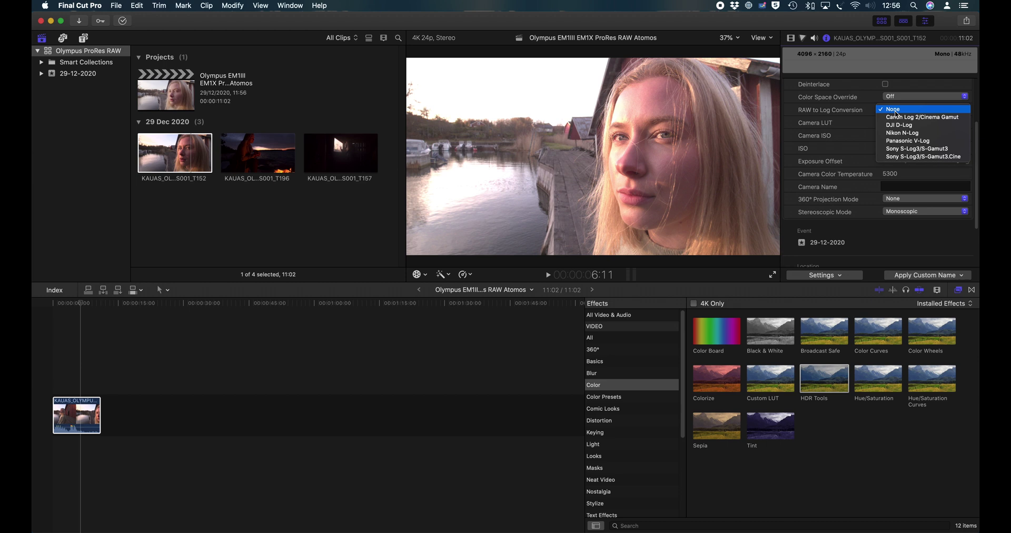
left_click(903, 141)
left_click(903, 124)
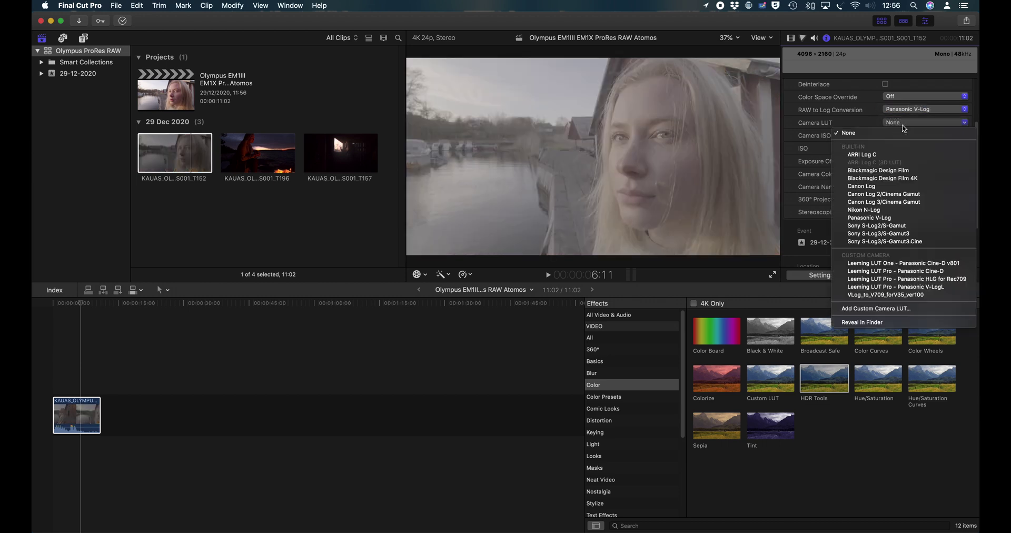
left_click(887, 220)
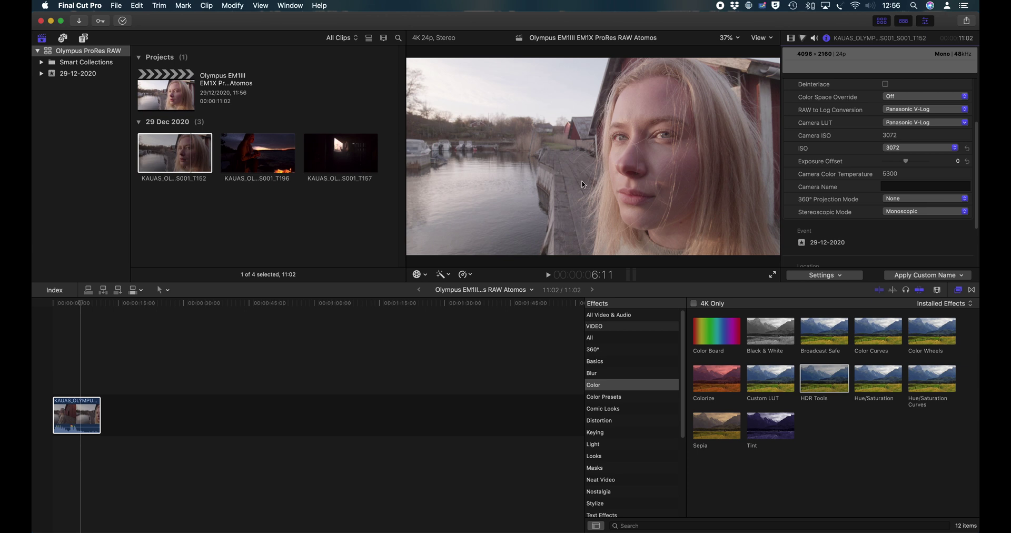
left_click(791, 38)
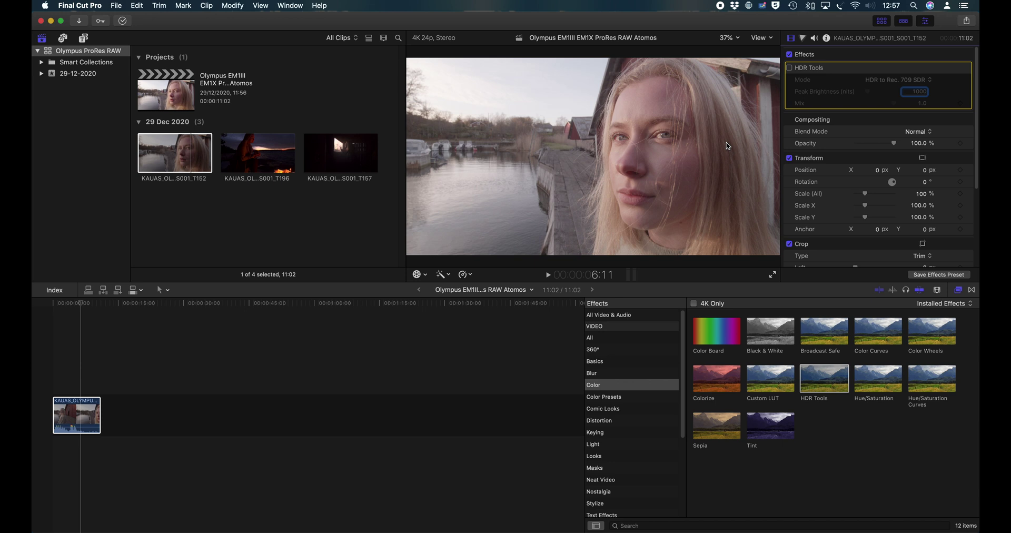
Add clip T196 after T152 on the timeline and dismiss the HDR clipping warning
left_click(271, 161)
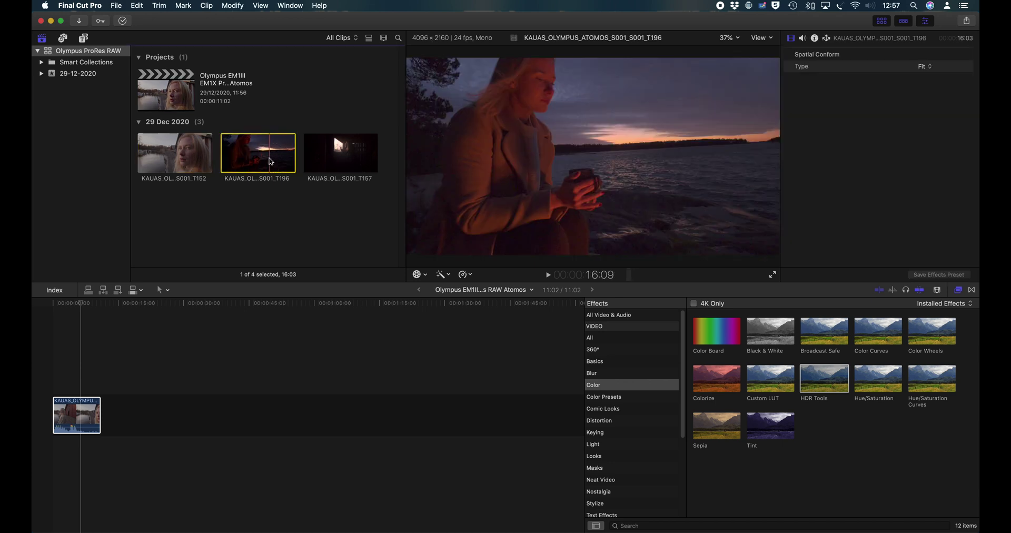
left_click_drag(270, 160, 158, 411)
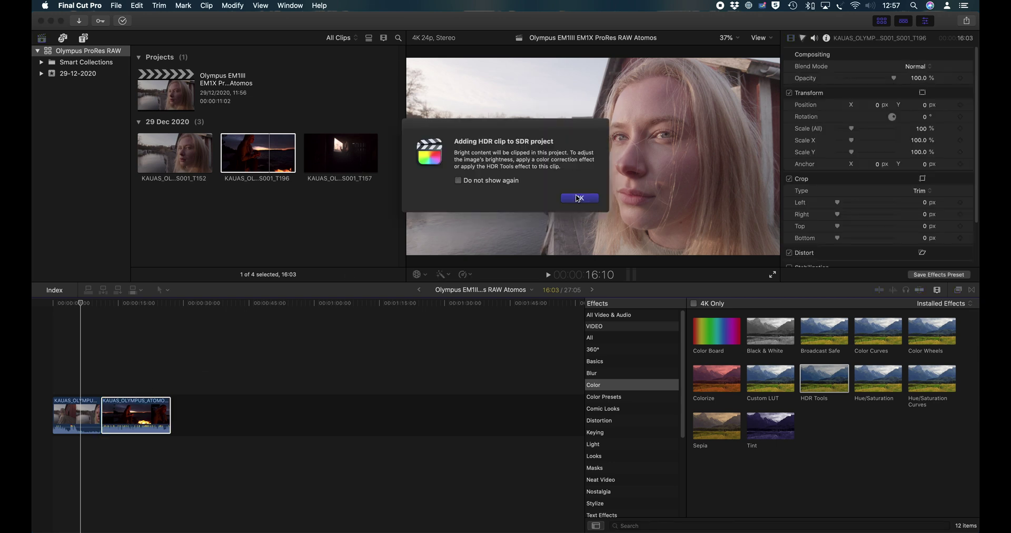
left_click(579, 197)
Apply HDR Tools to the T196 sunset clip, toggling it off and on to compare brightness
left_click(145, 414)
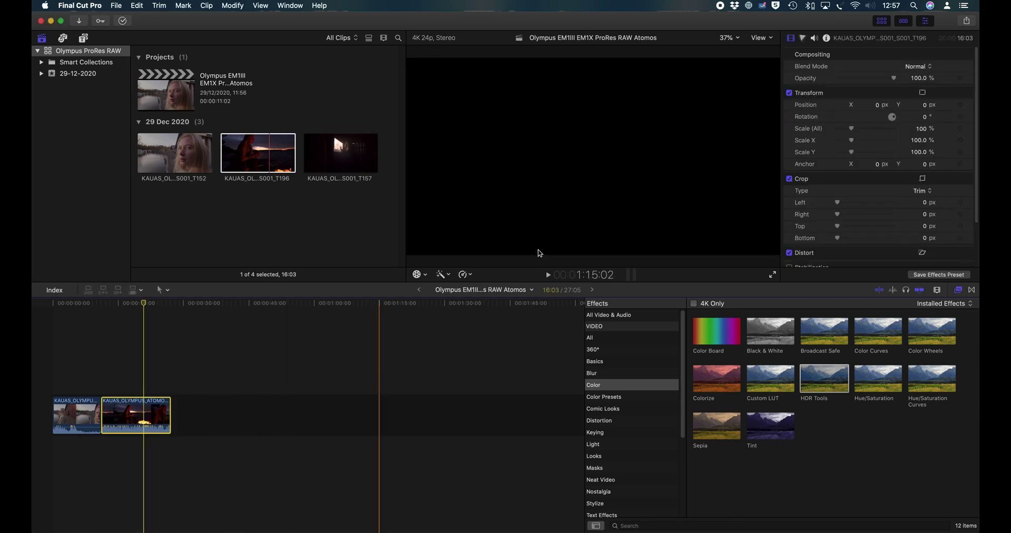
left_click_drag(825, 396, 151, 435)
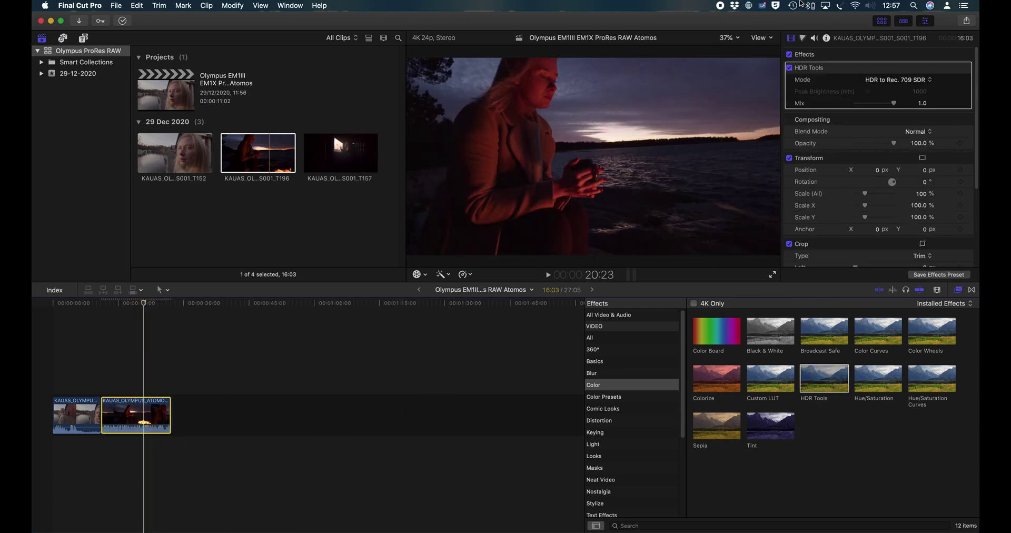
left_click(790, 68)
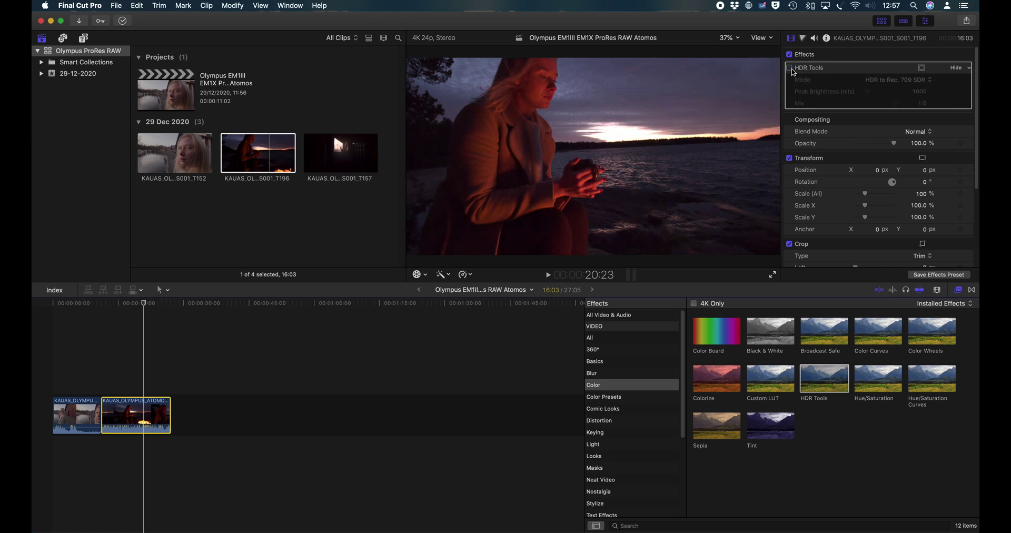
left_click(791, 68)
left_click(791, 68)
left_click(790, 68)
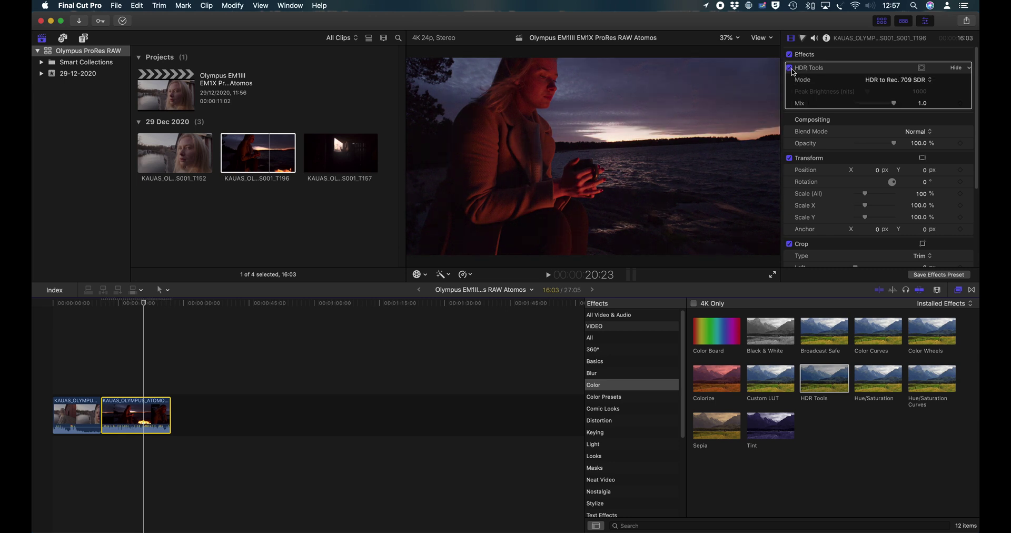
Switch to the Color & Effects workspace to show the video scopes
left_click(291, 5)
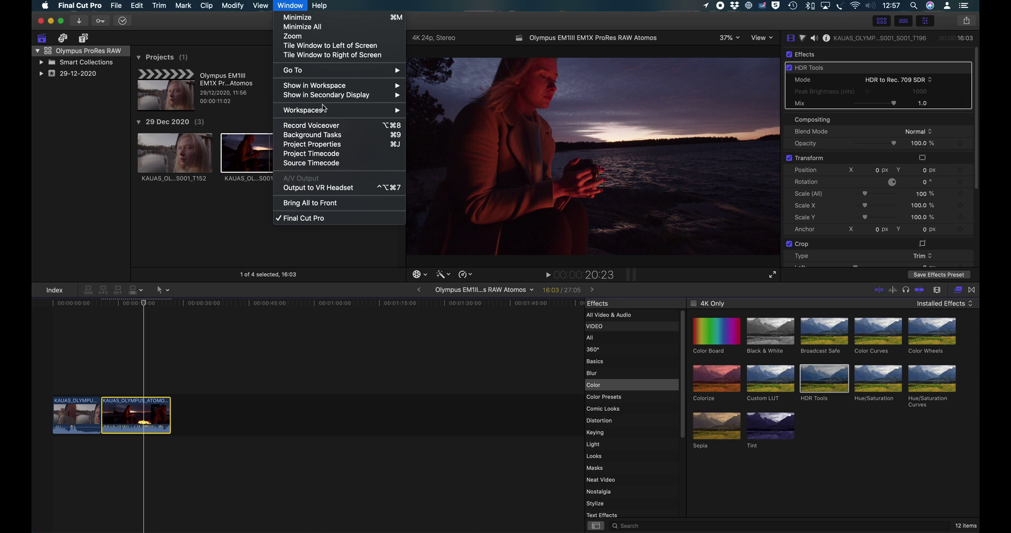
mouse_move(332, 117)
left_click(452, 111)
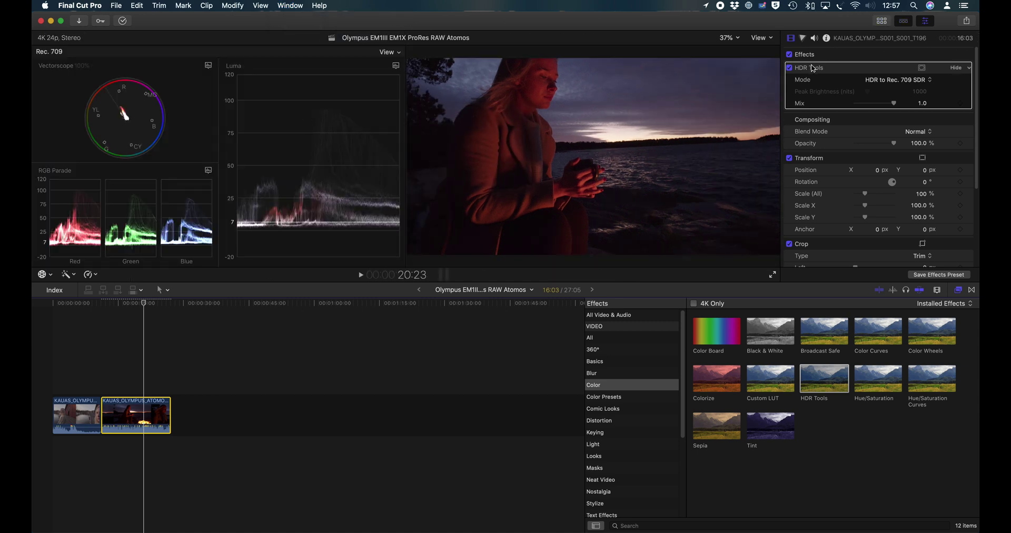
Toggle HDR Tools off, on, then off again on T196 while watching the scopes
left_click(789, 68)
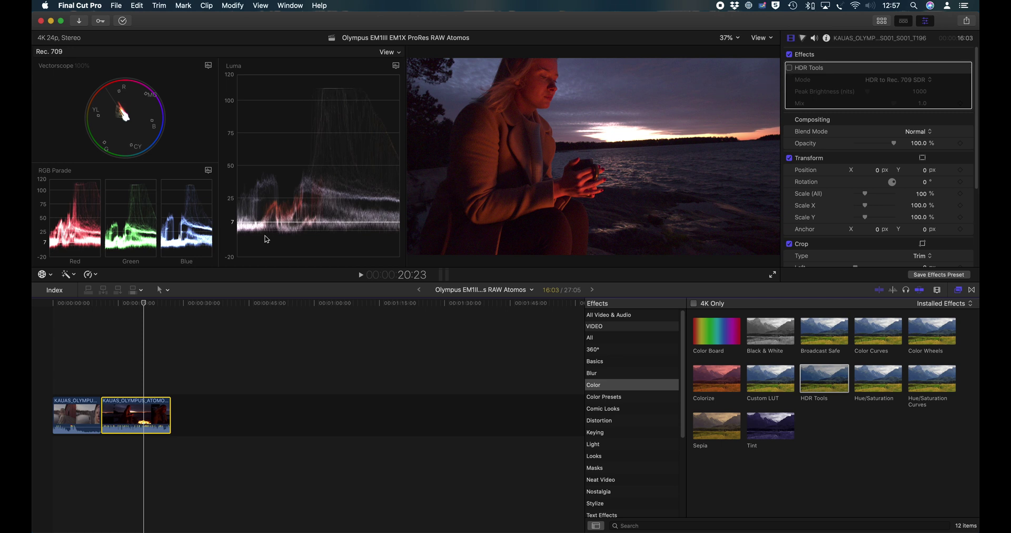
left_click(790, 68)
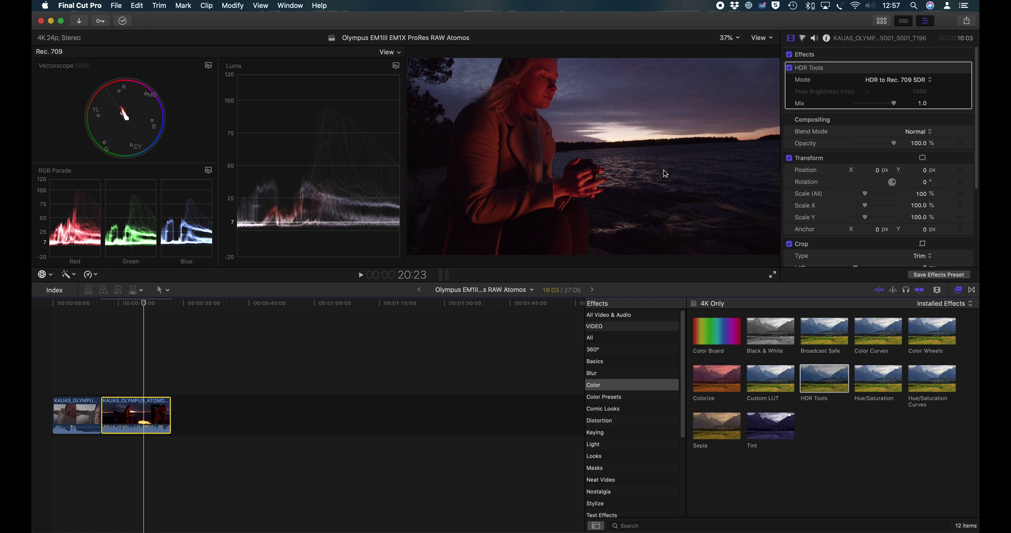
left_click(790, 68)
Set T196's RAW to Log Conversion and Camera LUT to Panasonic V-Log
left_click(826, 38)
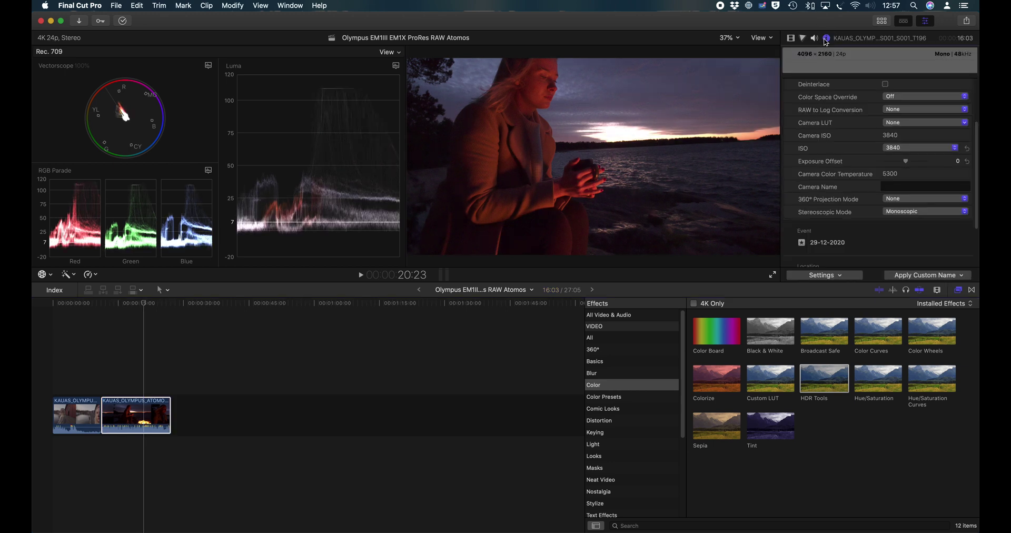
left_click(908, 111)
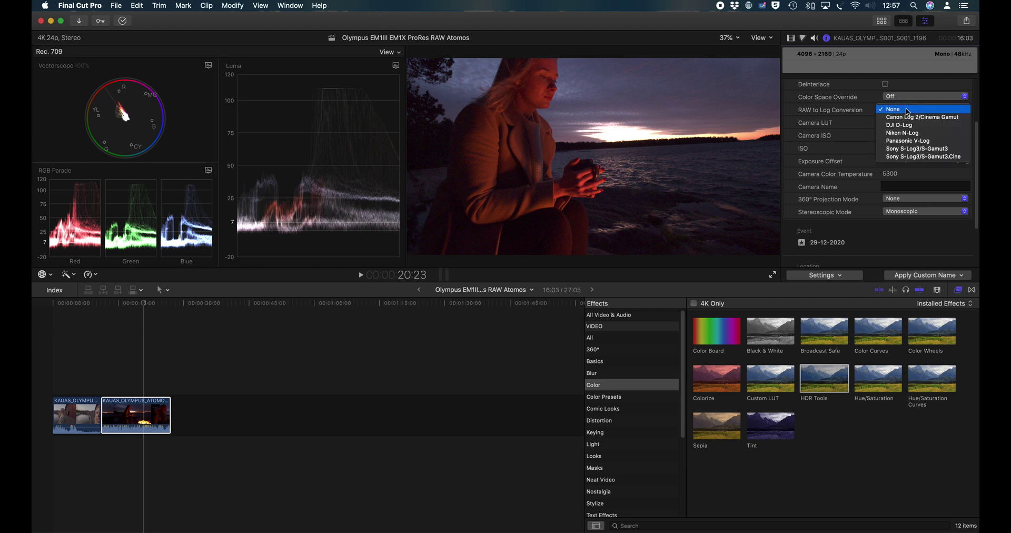
left_click(909, 143)
left_click(907, 123)
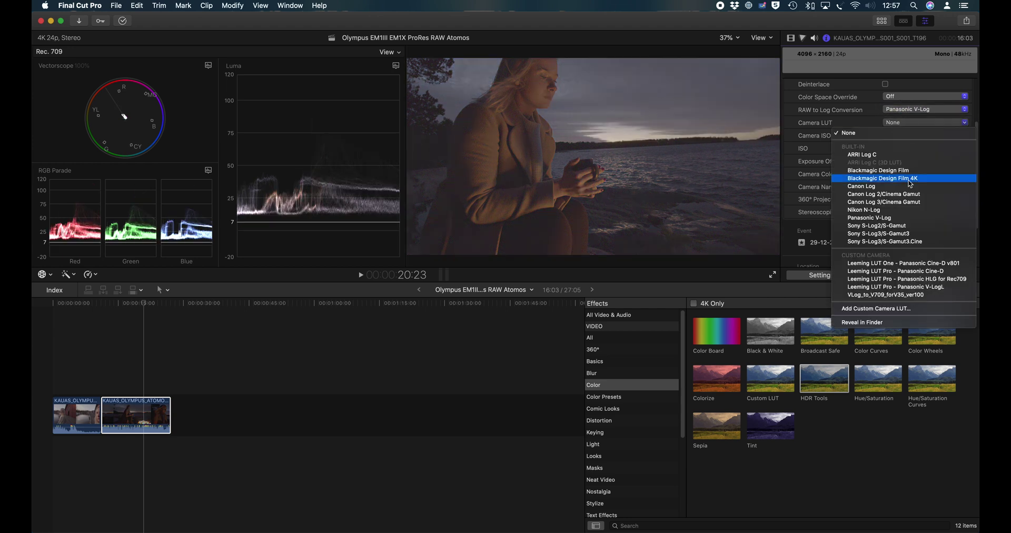
left_click(906, 218)
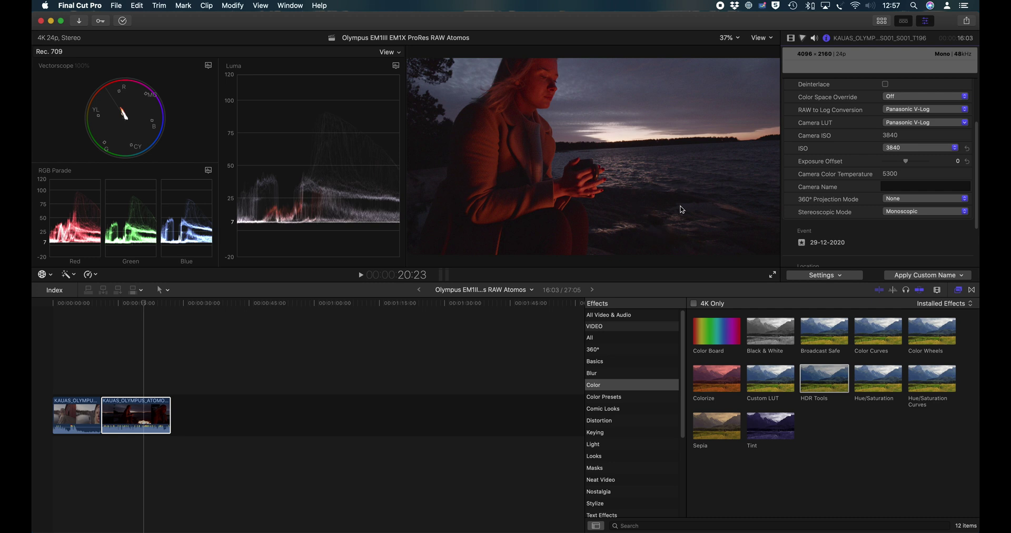
Reset T196's RAW to Log Conversion and Camera LUT back to None
left_click(791, 39)
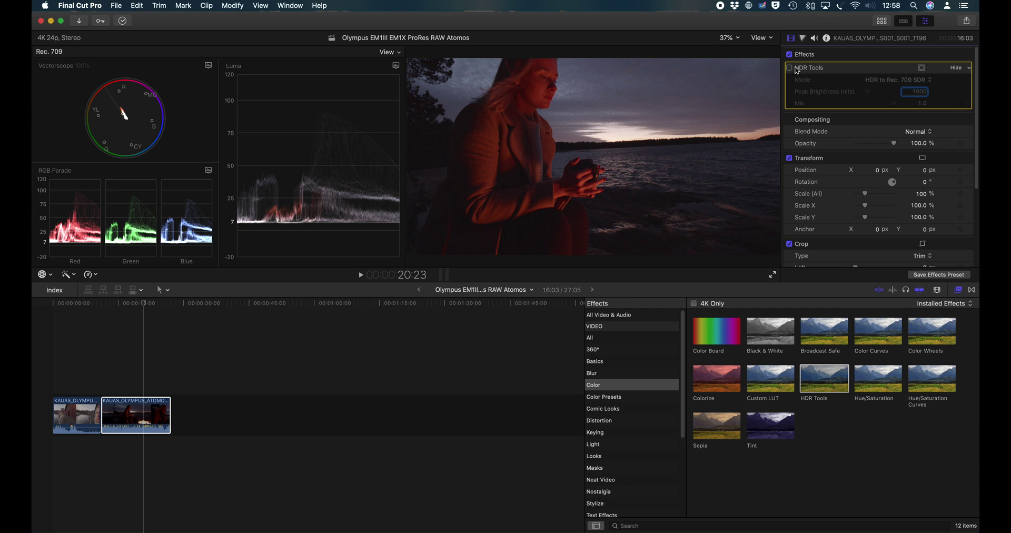
left_click(827, 38)
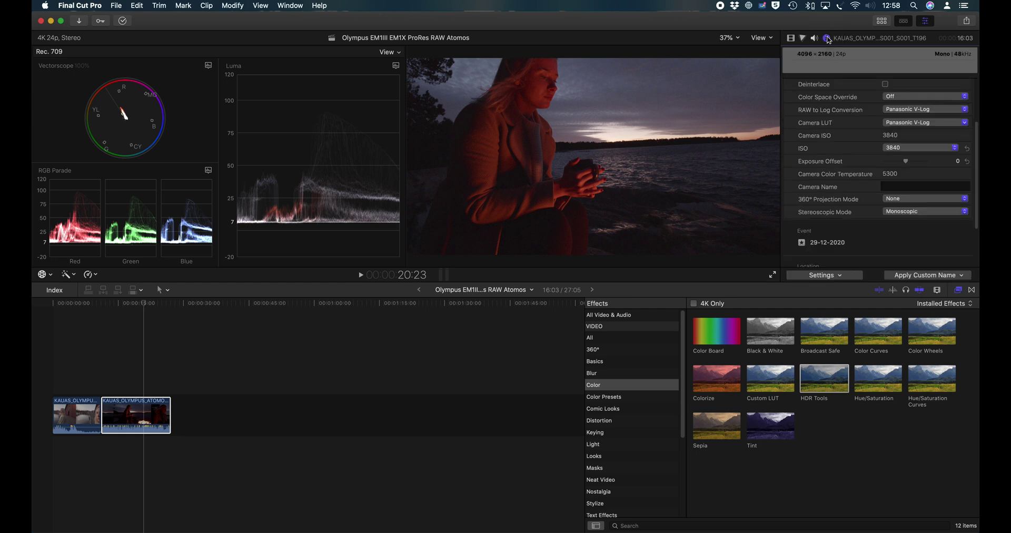
left_click(902, 115)
left_click(894, 78)
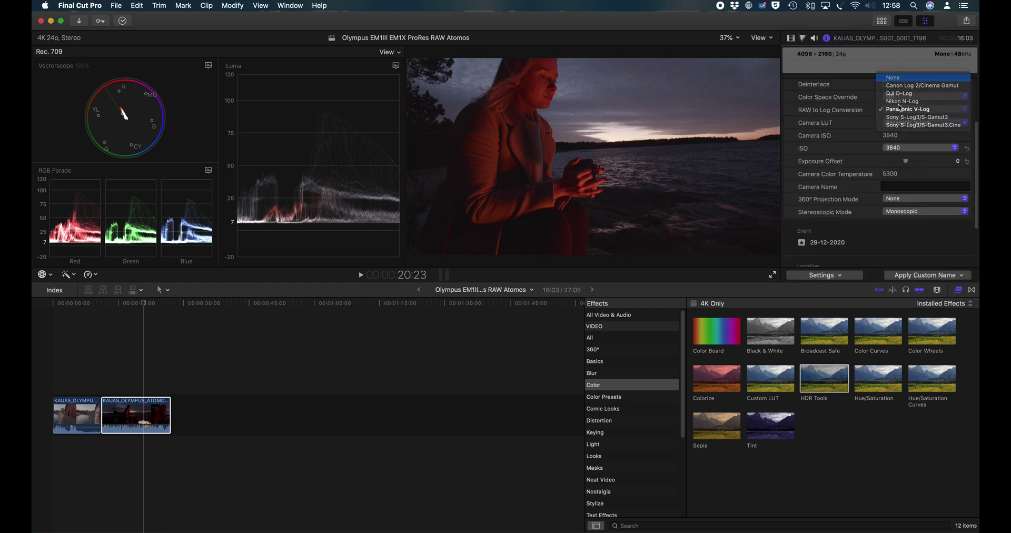
left_click(900, 123)
left_click(892, 133)
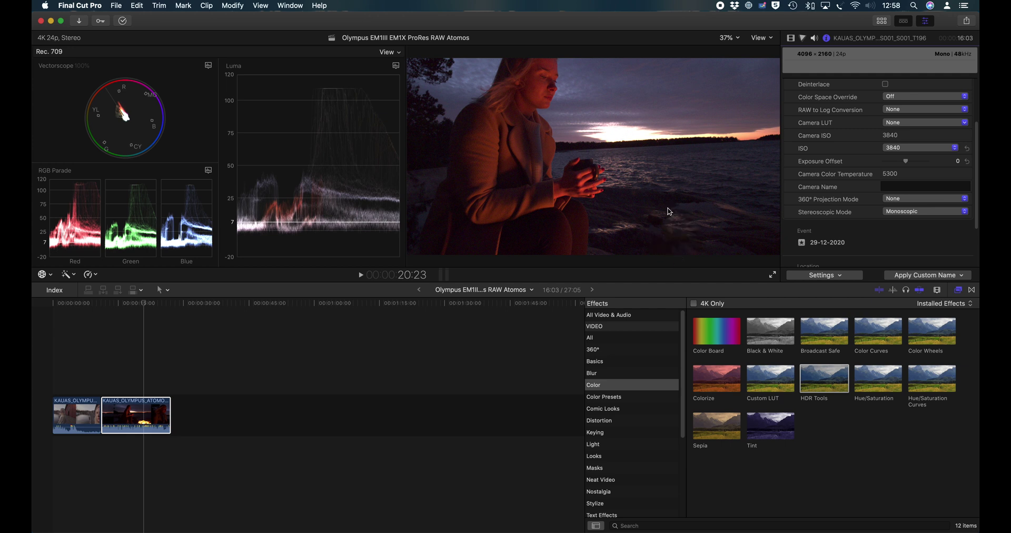
Enable and then disable HDR Tools on the sunset clip to compare
left_click(791, 38)
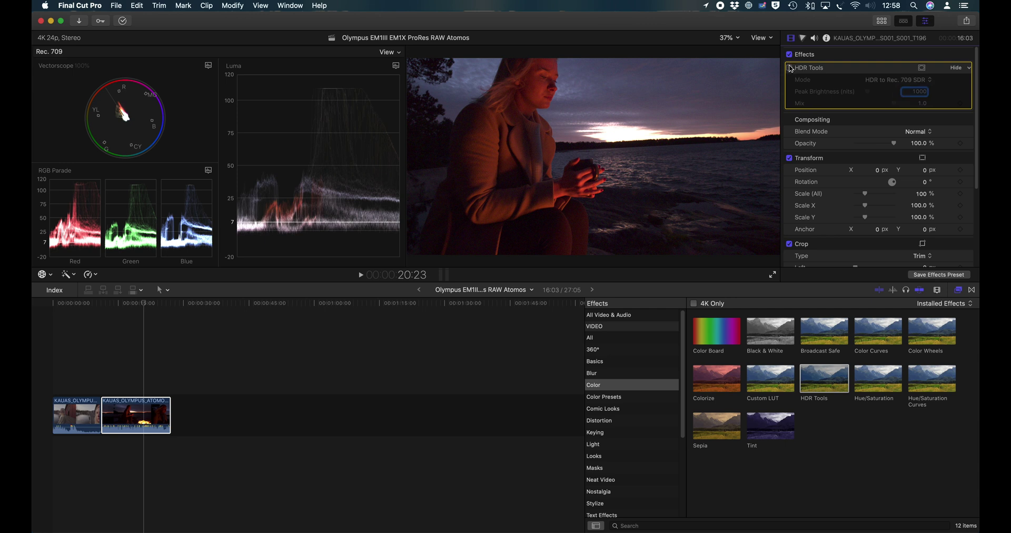
left_click(790, 68)
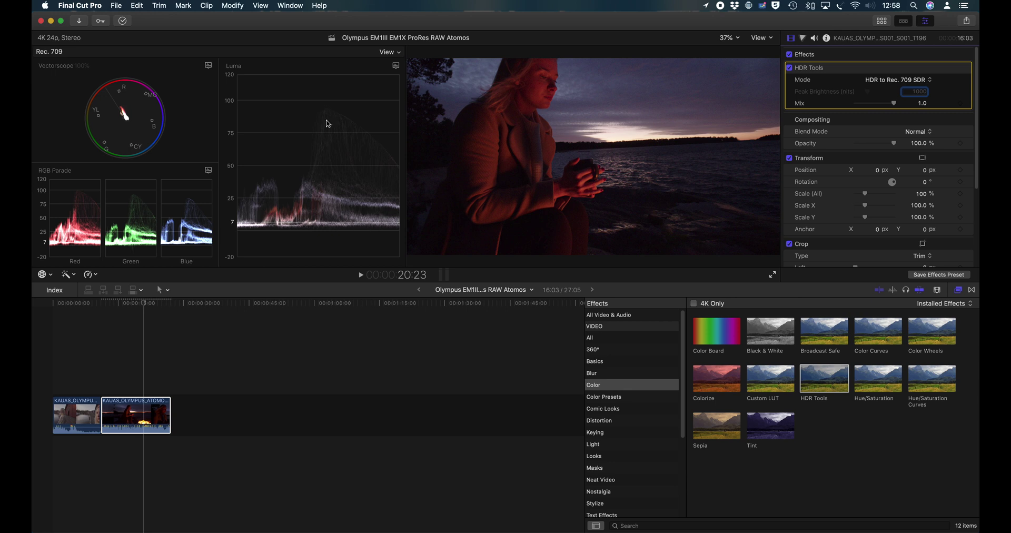
left_click(790, 68)
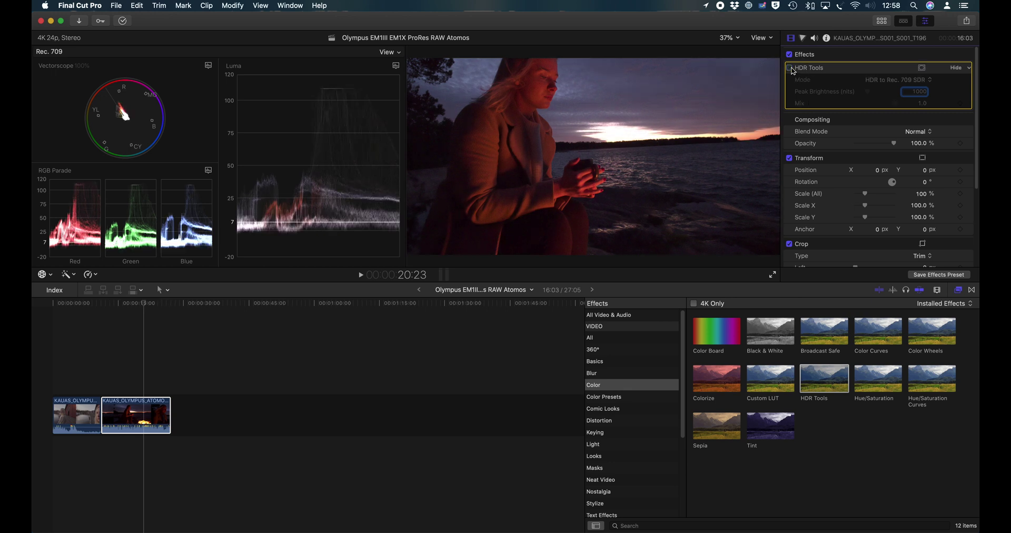
Reapply Panasonic V-Log RAW to Log Conversion and the Panasonic V-Log camera LUT
left_click(826, 38)
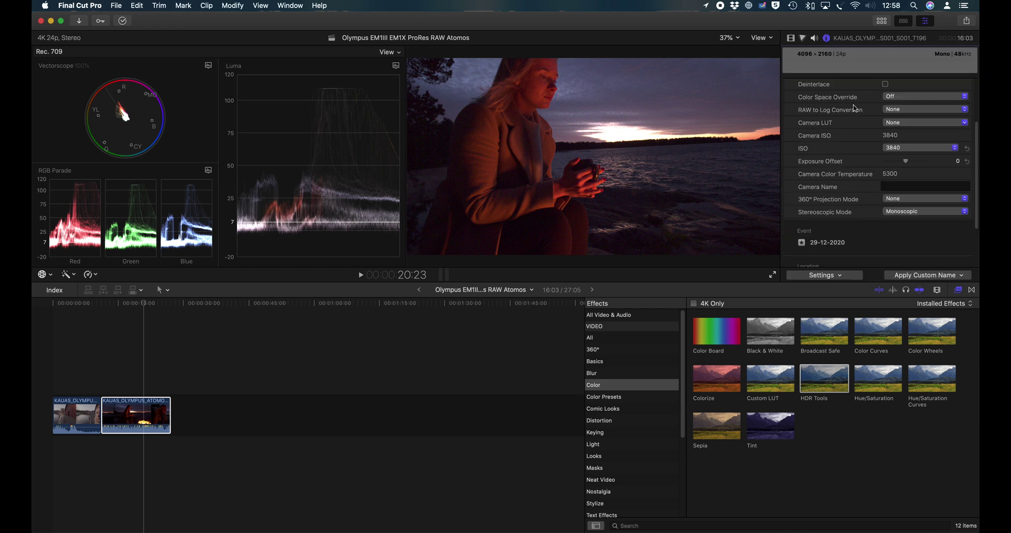
left_click(905, 111)
left_click(909, 141)
left_click(906, 122)
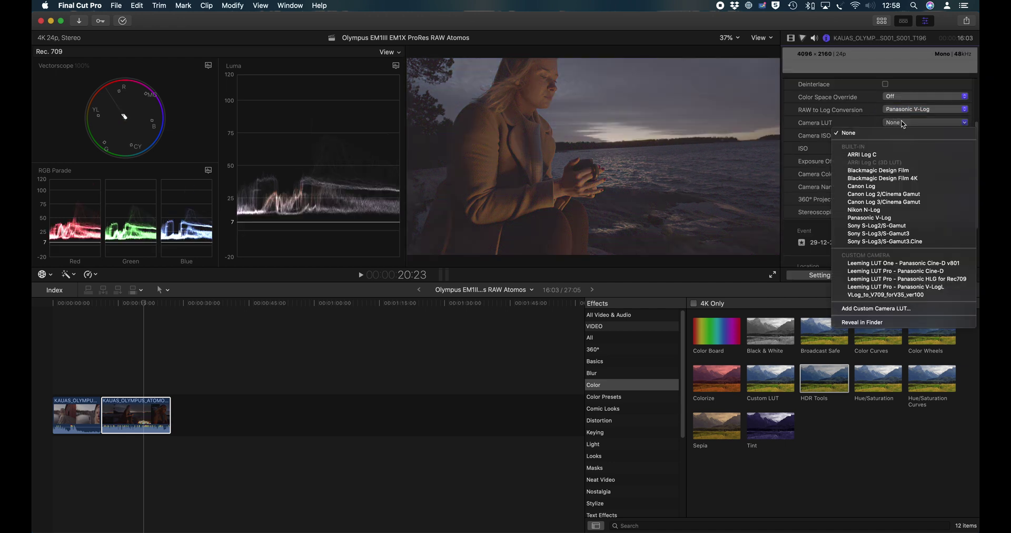
left_click(900, 218)
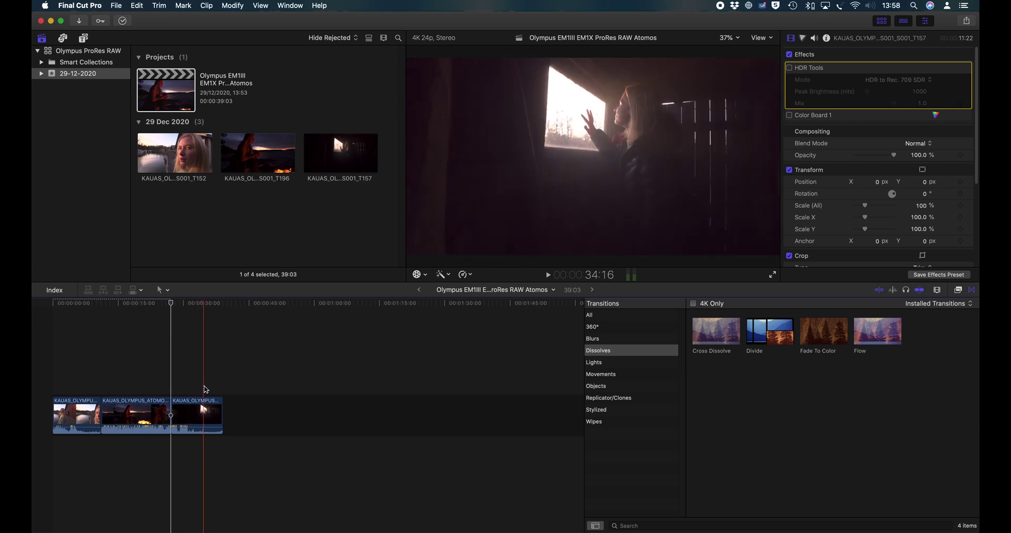
Select the woman-at-window clip T157 and enable HDR Tools' HDR to Rec. 709 SDR conversion
left_click(205, 390)
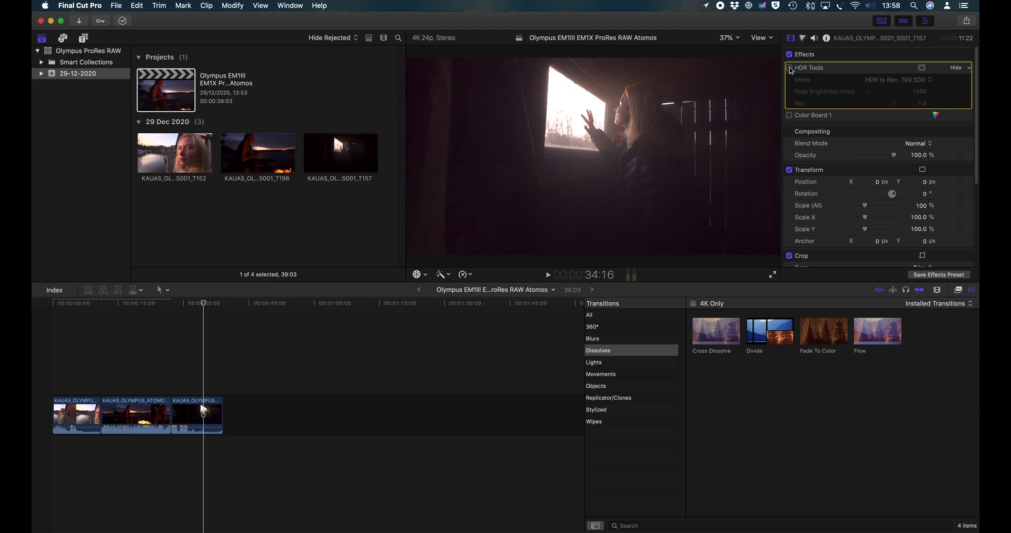
left_click(790, 68)
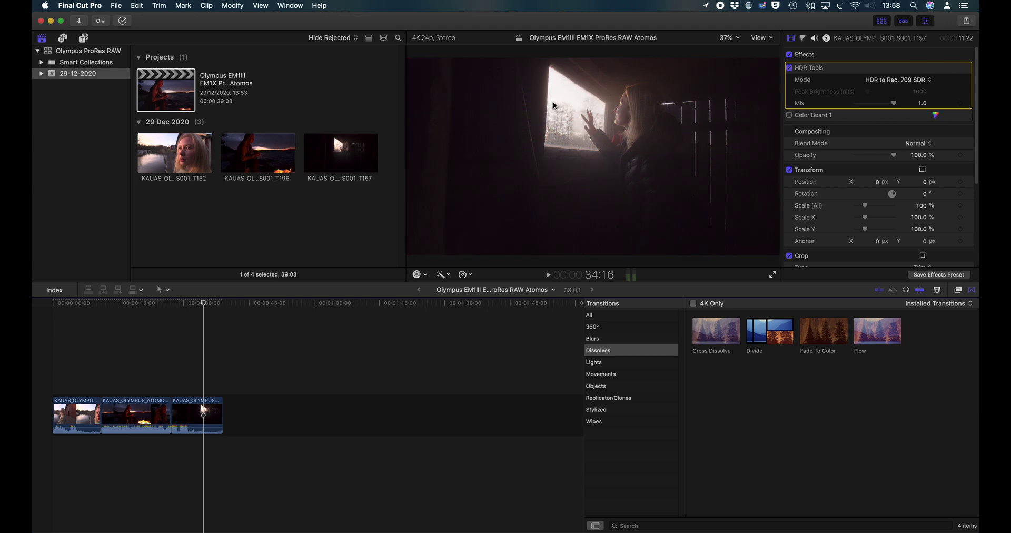
Turn off HDR Tools and switch the Info inspector to the Settings metadata view
left_click(788, 68)
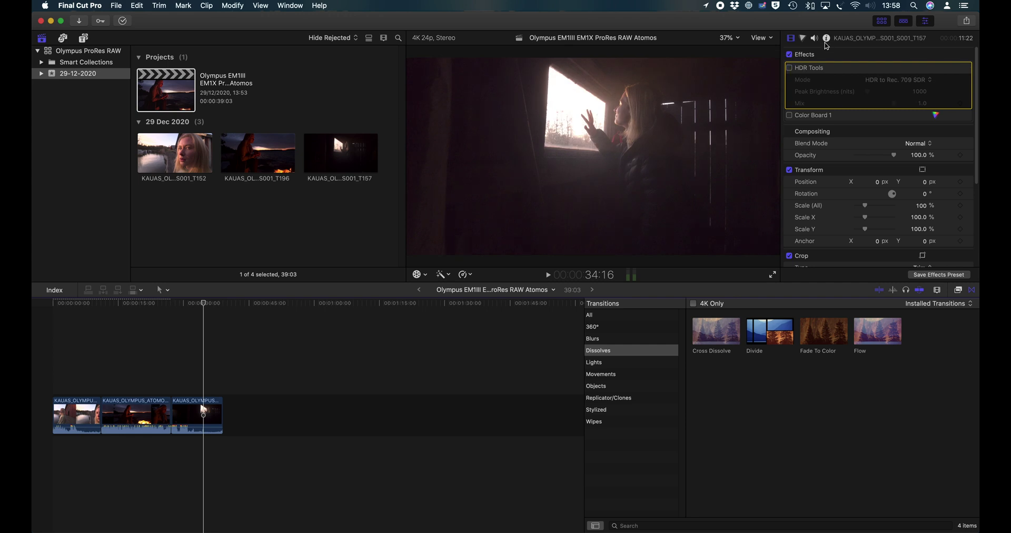
left_click(826, 38)
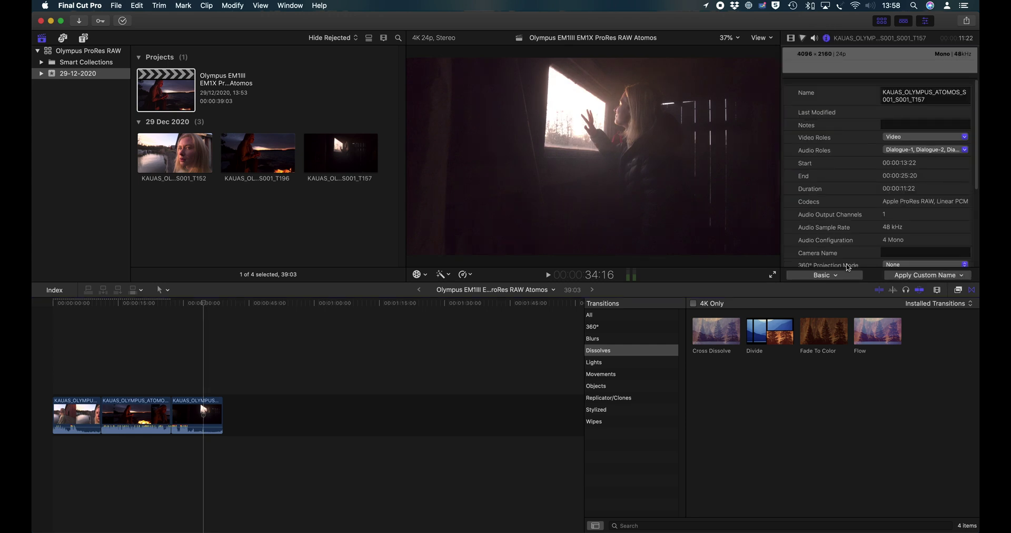
left_click(840, 275)
left_click(830, 364)
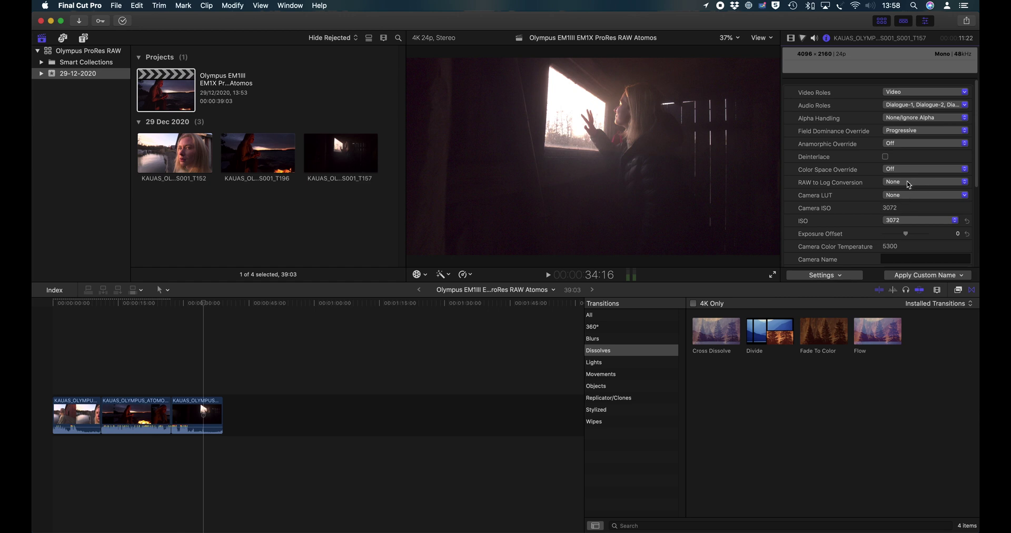
Set RAW to Log Conversion and Camera LUT both to Panasonic V-Log
left_click(908, 182)
left_click(908, 214)
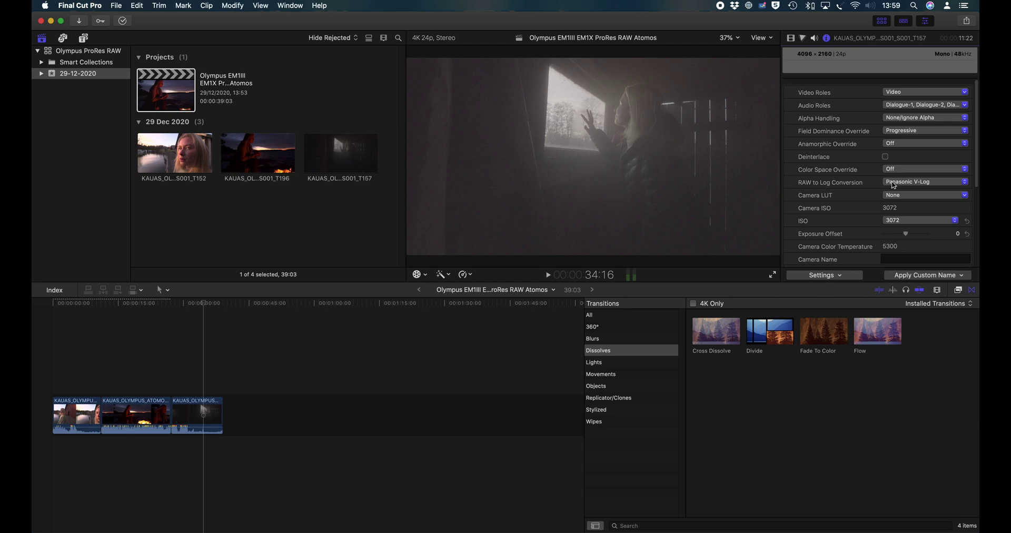
left_click(901, 195)
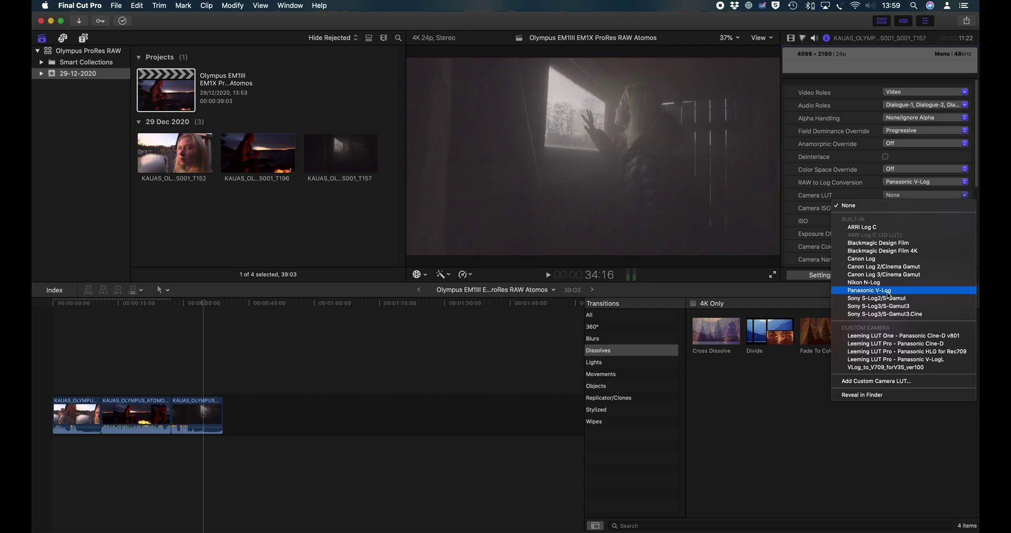
left_click(888, 292)
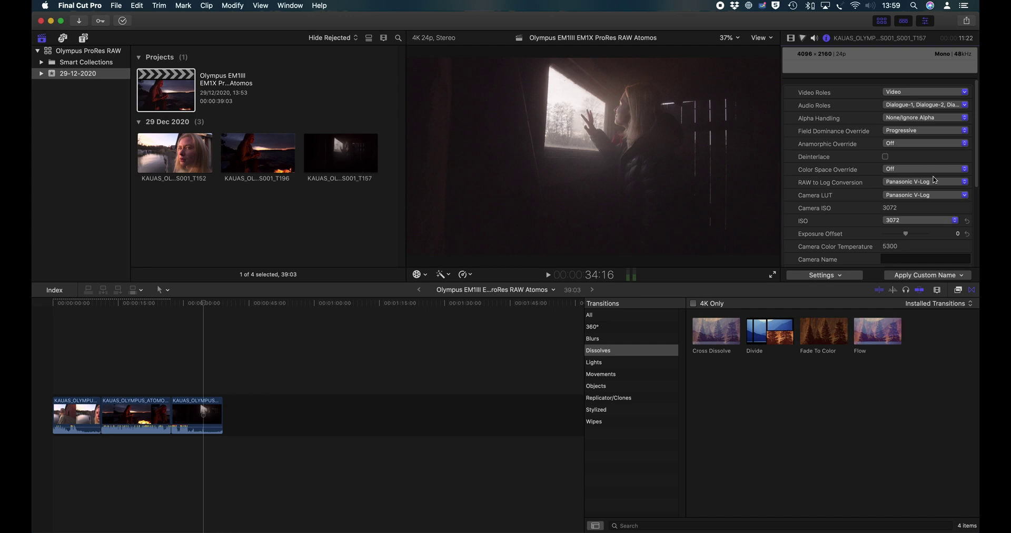
Apply Canon Log 2/Cinema Gamut log conversion and camera LUT, and switch workspaces to show the video scopes
left_click(930, 182)
key("Up")
key("Up")
key("Up")
key("Up")
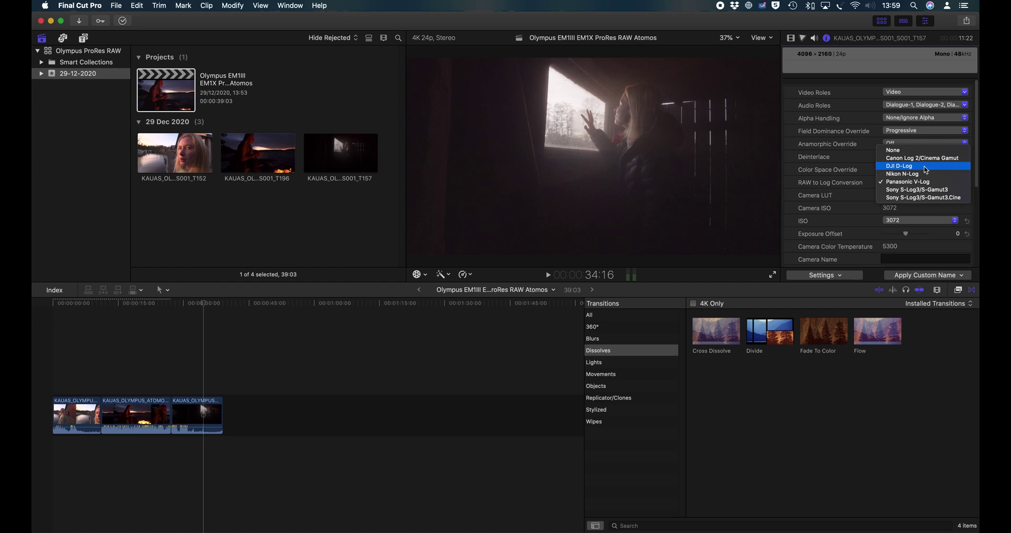
key("Return")
left_click(927, 196)
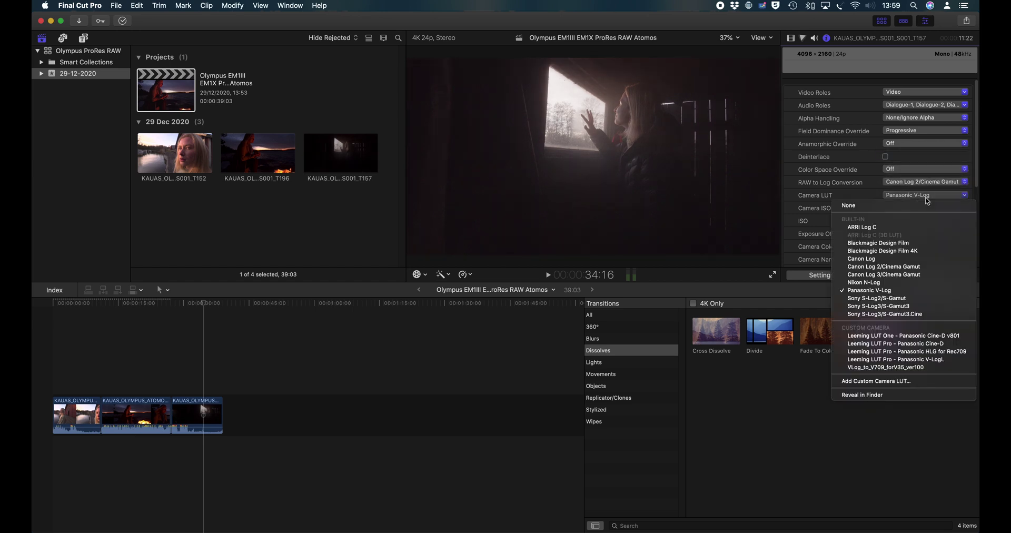
left_click(916, 266)
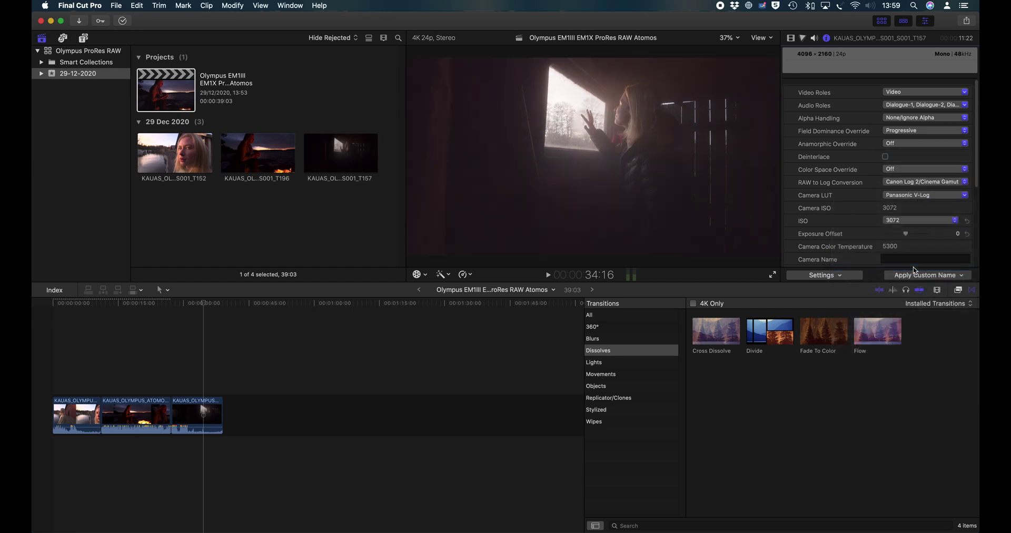
left_click(290, 5)
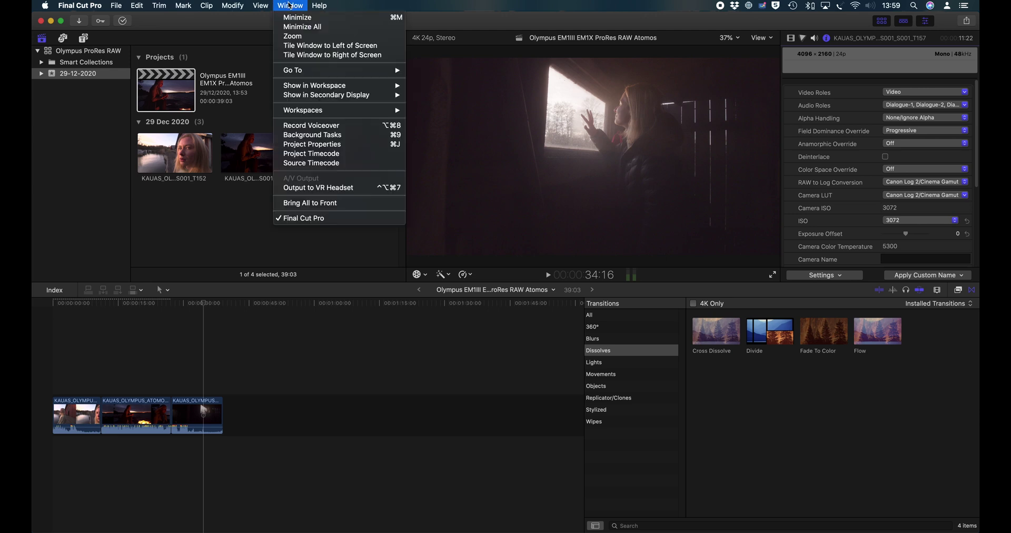
mouse_move(325, 112)
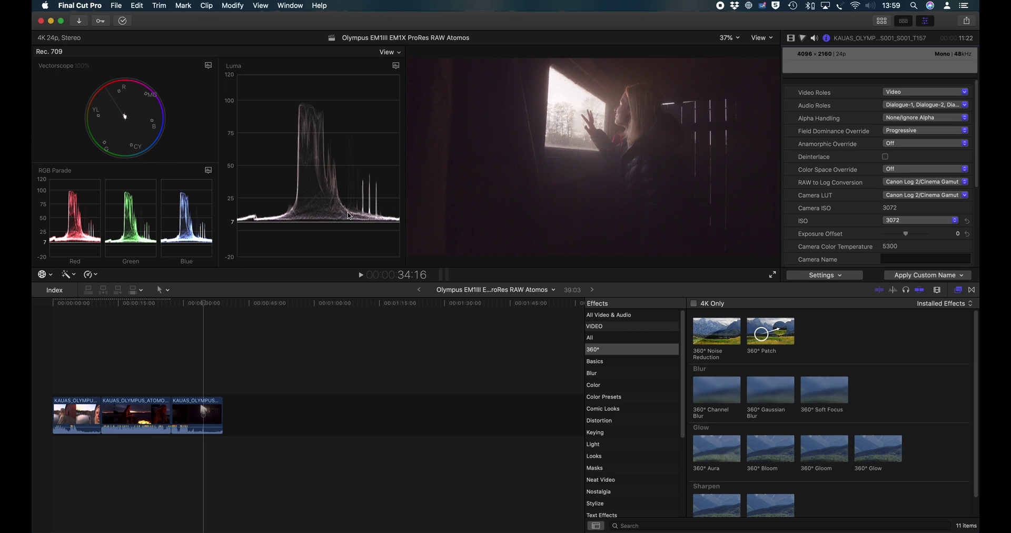
Reset RAW to Log Conversion and Camera LUT to None
left_click(914, 182)
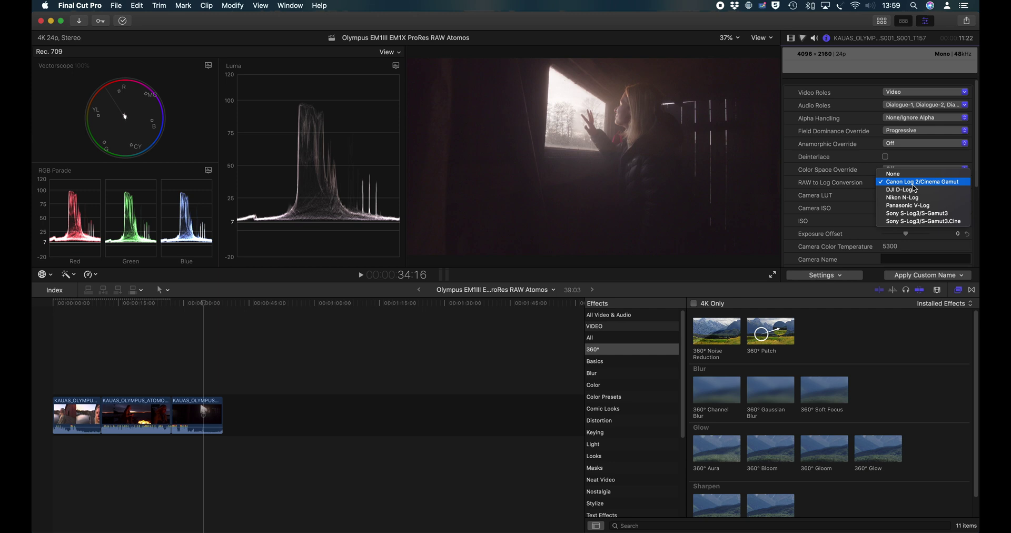
left_click(913, 170)
left_click(914, 195)
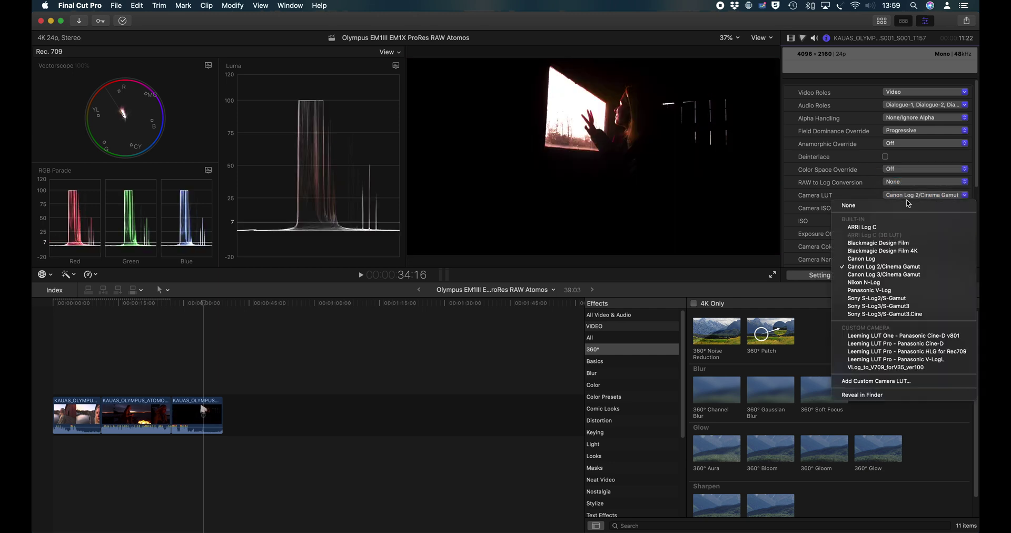
left_click(913, 205)
left_click(926, 195)
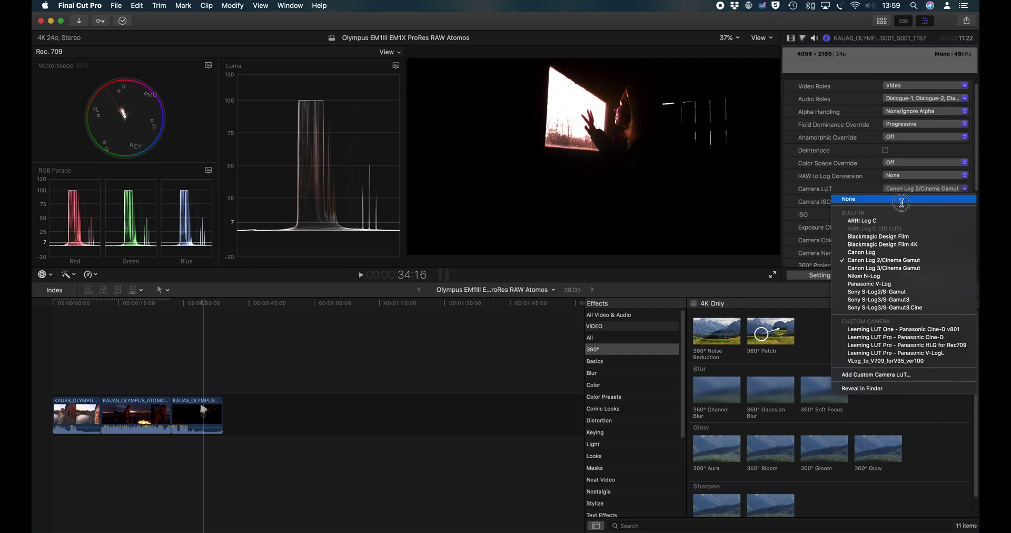
left_click(908, 197)
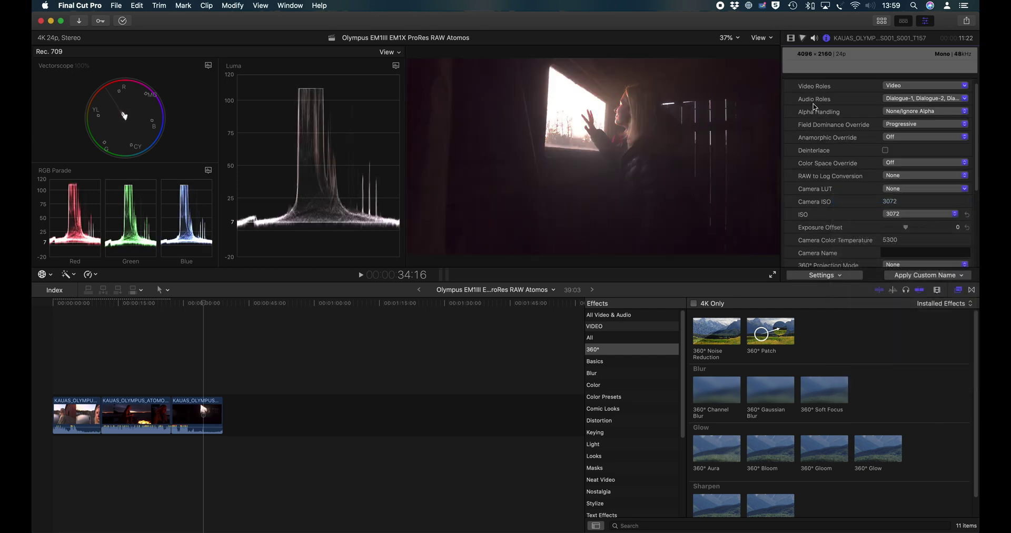
Turn HDR Tools back on, then raise Exposure Offset briefly and reset it to 0
left_click(791, 38)
left_click(791, 69)
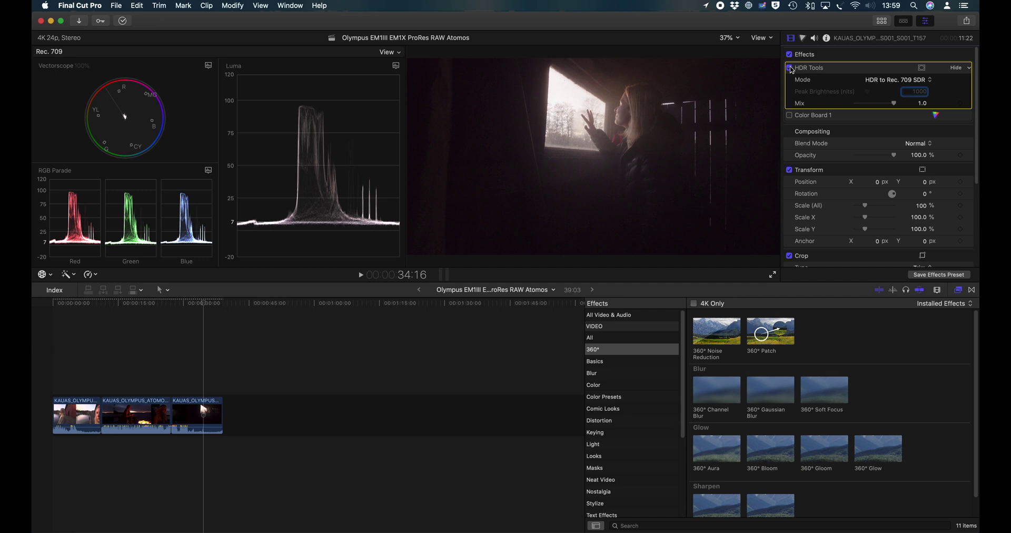
left_click(827, 38)
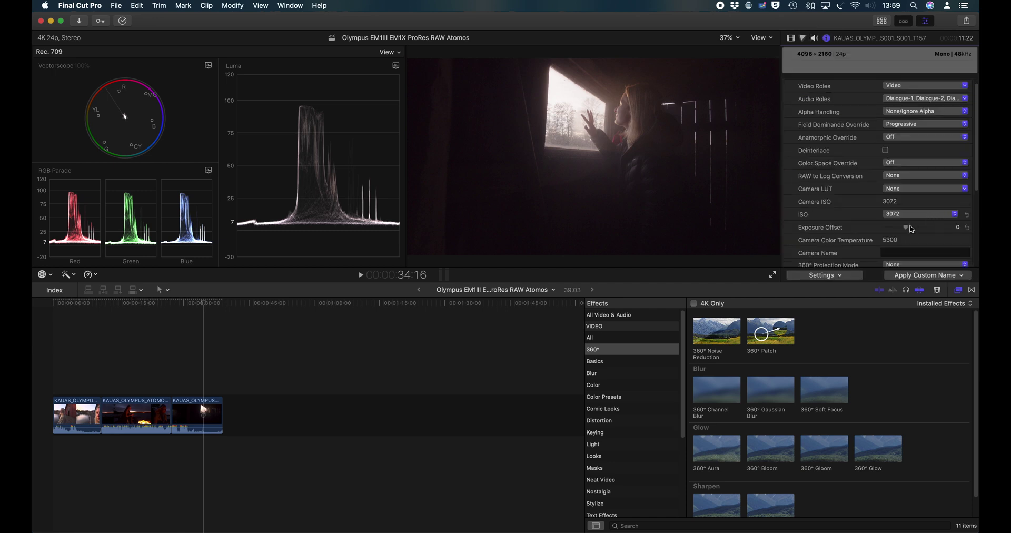
mouse_move(906, 227)
left_mouse_down()
mouse_move(929, 230)
mouse_move(918, 230)
left_mouse_up()
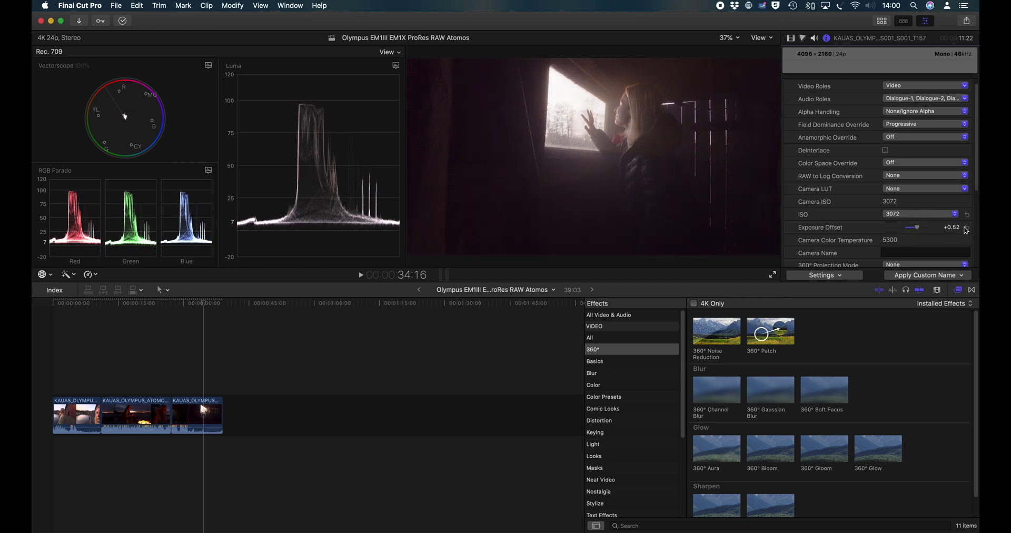
left_click(967, 229)
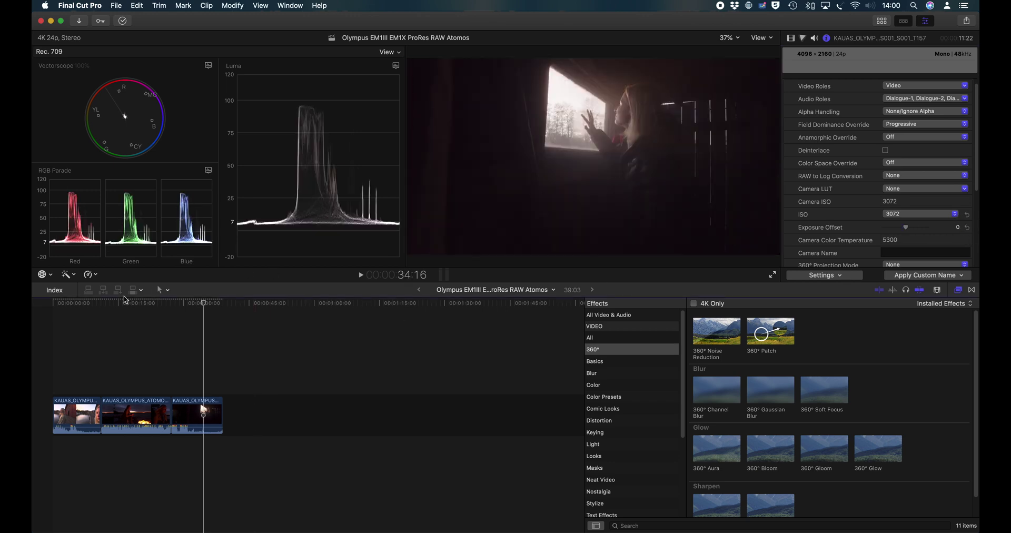
Show the campfire clip at 100% zoom, pan to the woman's face, then return to Fit
left_click(133, 342)
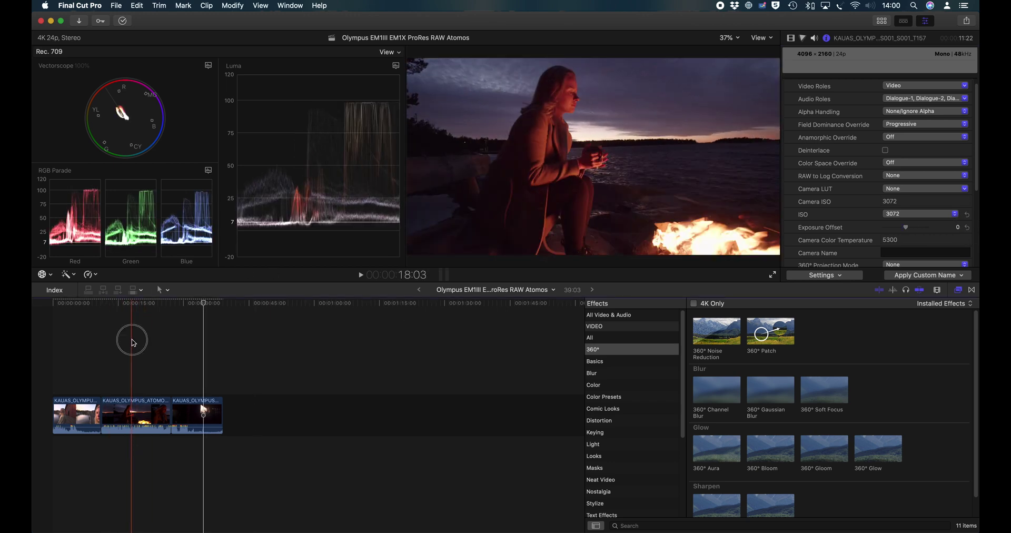
left_click(768, 41)
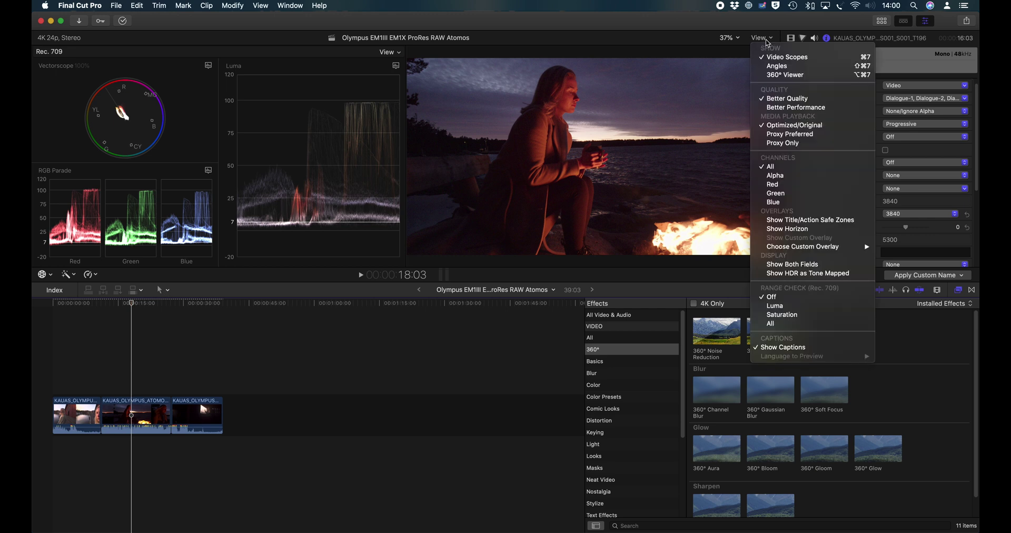
left_click(734, 41)
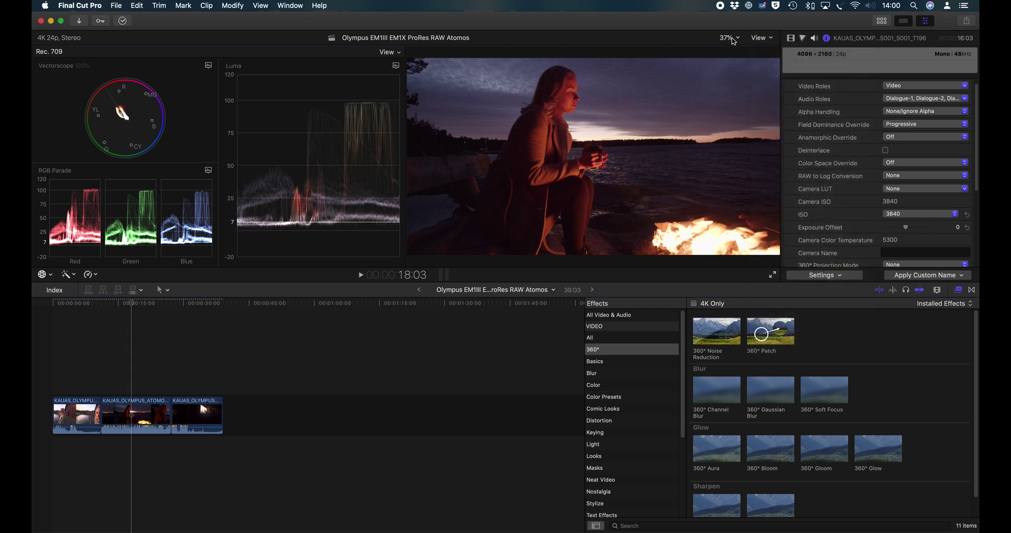
left_click(732, 39)
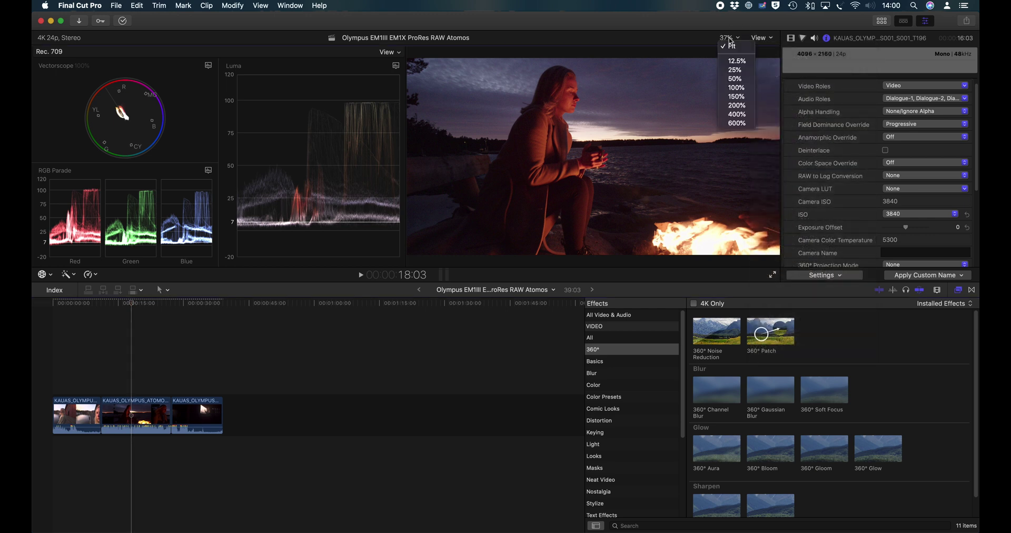
left_click(736, 87)
left_click_drag(760, 156, 759, 153)
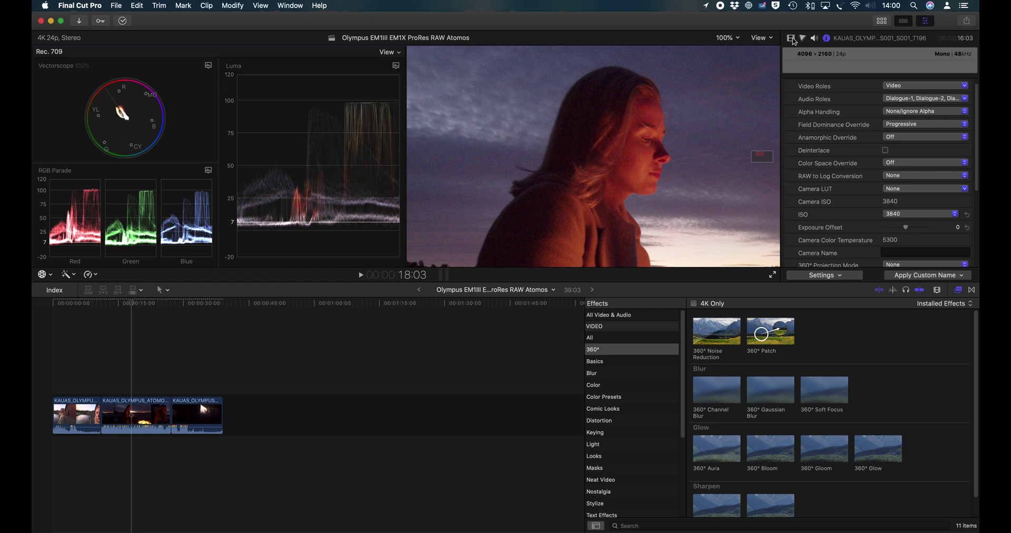
left_click(736, 37)
left_click(736, 48)
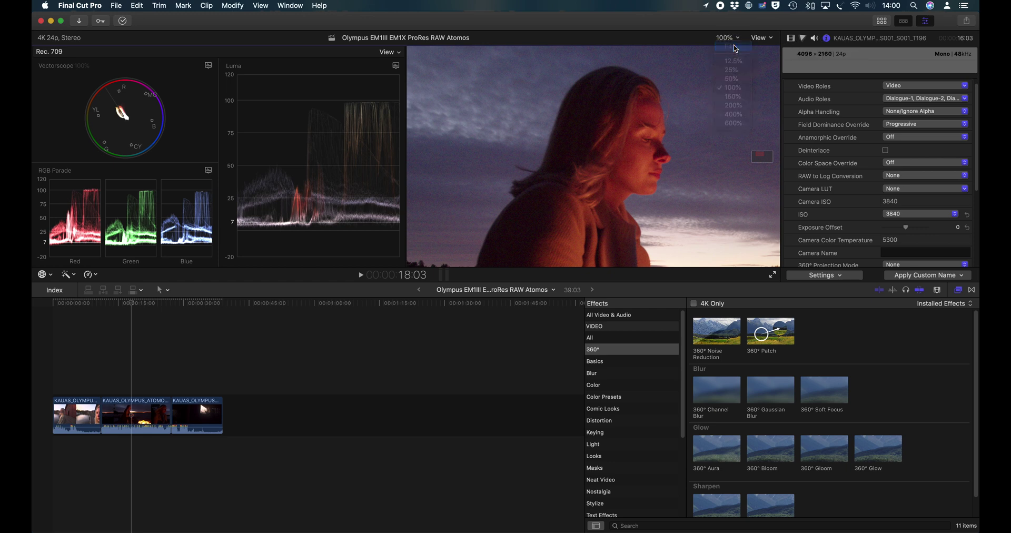